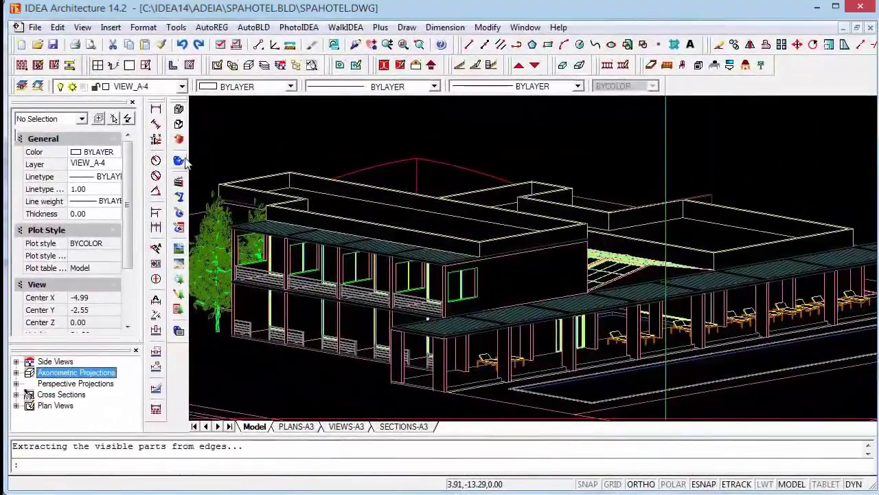
# - Render the spa hotel model with materials and orbit down to a lower viewpoint
pyautogui.click(181, 162)
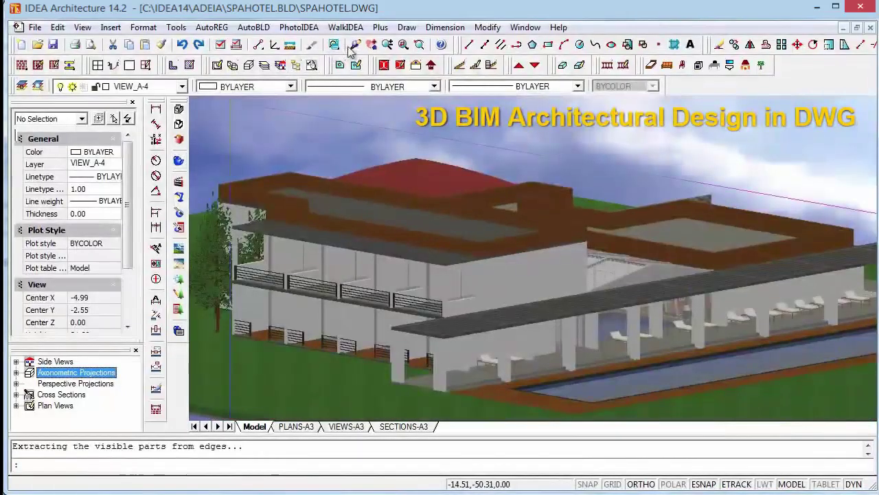
pyautogui.click(355, 44)
pyautogui.moveTo(492, 406)
pyautogui.mouseDown()
pyautogui.moveTo(479, 363)
pyautogui.moveTo(509, 387)
pyautogui.moveTo(562, 400)
pyautogui.moveTo(508, 355)
pyautogui.moveTo(505, 330)
pyautogui.mouseUp()
# - Orbit around the building until the right wing faces you, then zoom in on the pool colonnade
pyautogui.click(356, 47)
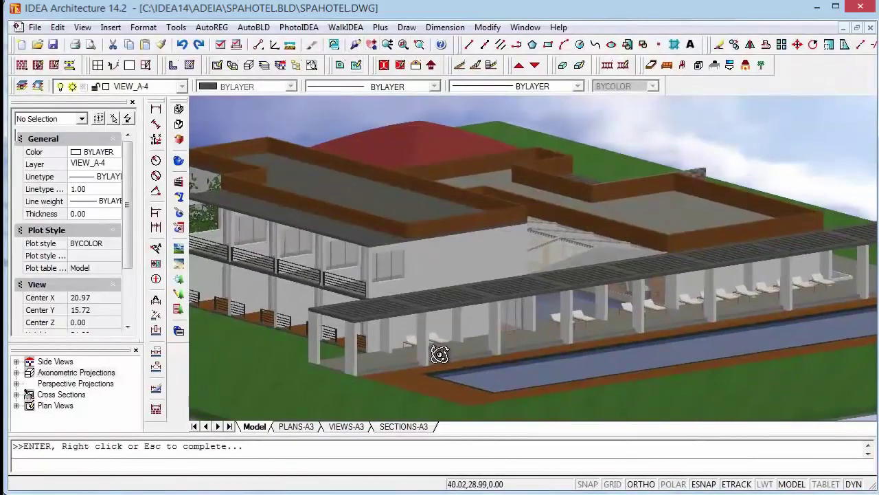
pyautogui.moveTo(442, 387); pyautogui.dragTo(674, 385)
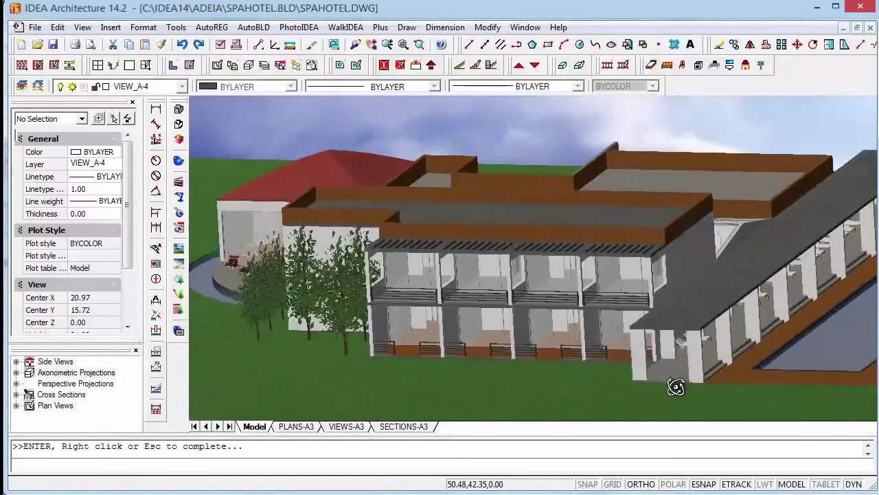
pyautogui.moveTo(421, 363)
pyautogui.mouseDown()
pyautogui.moveTo(340, 338)
pyautogui.moveTo(467, 327)
pyautogui.moveTo(566, 349)
pyautogui.mouseUp()
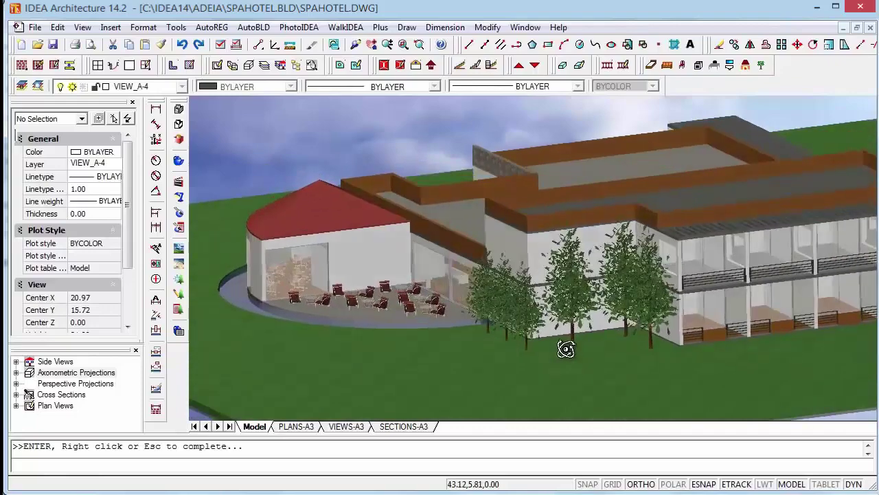
pyautogui.moveTo(466, 349)
pyautogui.mouseDown()
pyautogui.moveTo(281, 334)
pyautogui.moveTo(444, 333)
pyautogui.moveTo(719, 383)
pyautogui.moveTo(454, 362)
pyautogui.moveTo(416, 378)
pyautogui.moveTo(792, 361)
pyautogui.moveTo(795, 345)
pyautogui.moveTo(793, 337)
pyautogui.moveTo(474, 341)
pyautogui.moveTo(305, 275)
pyautogui.moveTo(338, 265)
pyautogui.moveTo(314, 261)
pyautogui.moveTo(313, 271)
pyautogui.moveTo(467, 353)
pyautogui.mouseUp()
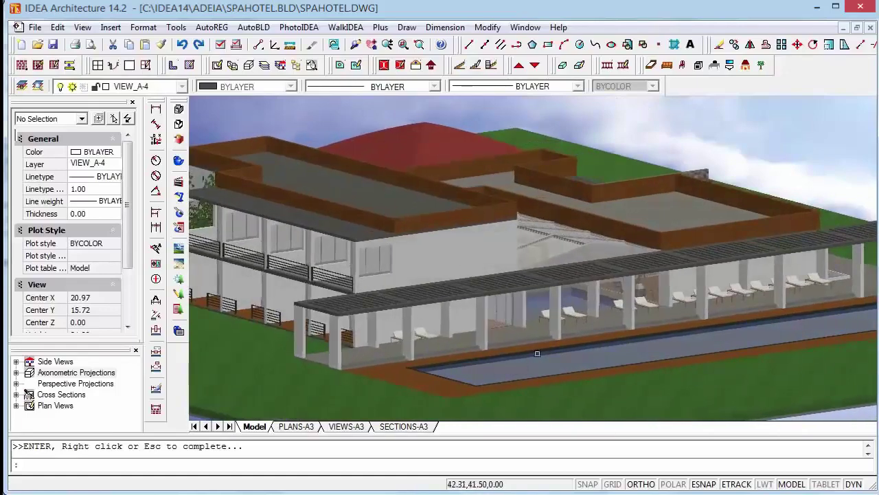
pyautogui.scroll(3, 633, 364)
pyautogui.scroll(3, 634, 365)
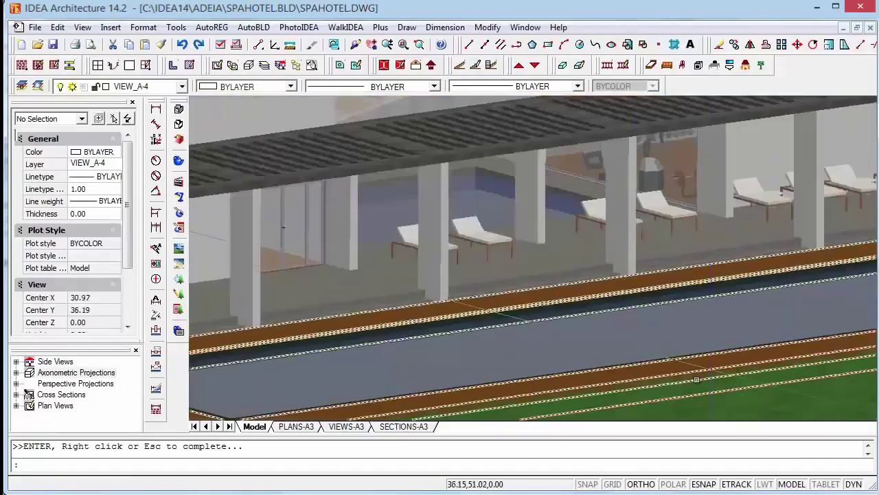
pyautogui.scroll(-2, 698, 399)
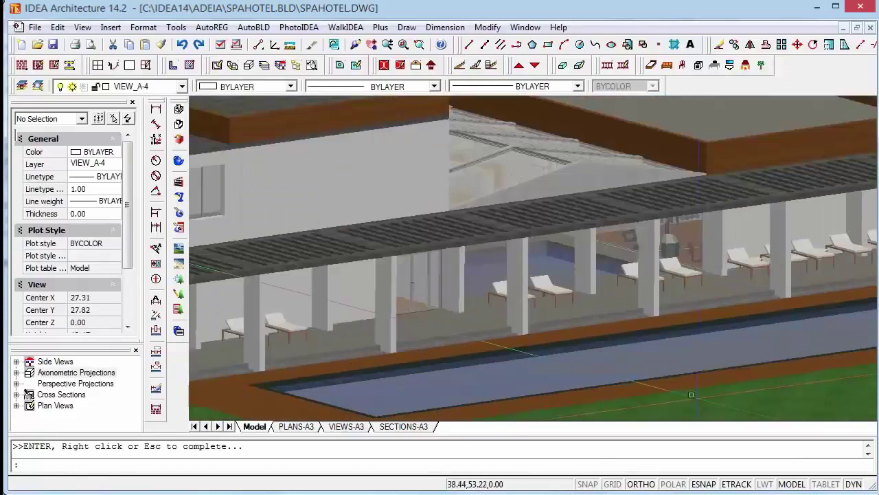
# - Open the P-1 building perspective from Perspective Projections
pyautogui.click(15, 385)
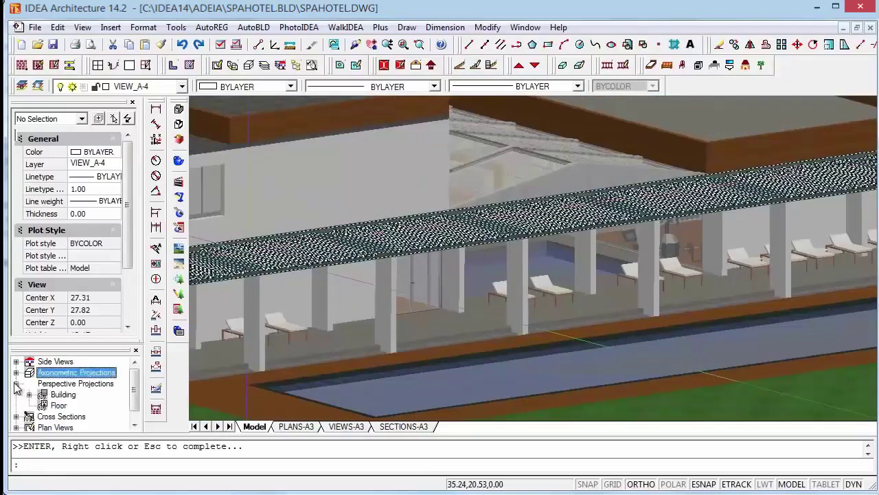
pyautogui.click(29, 395)
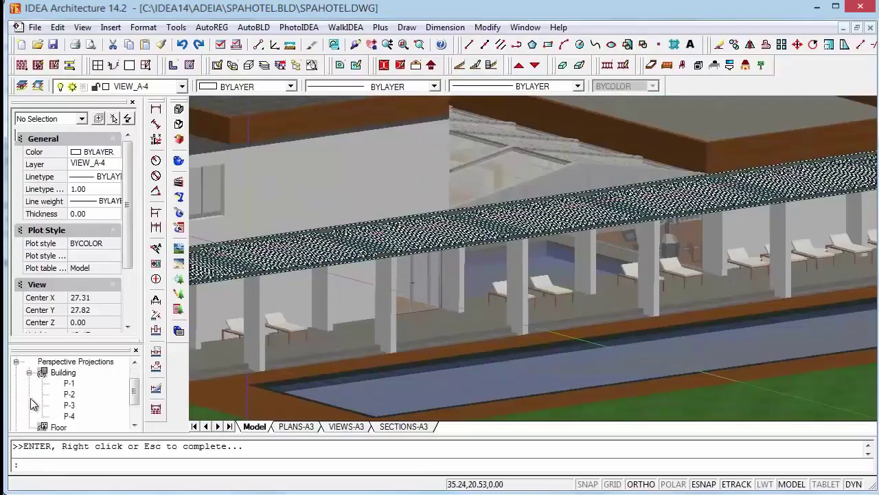
pyautogui.doubleClick(69, 385)
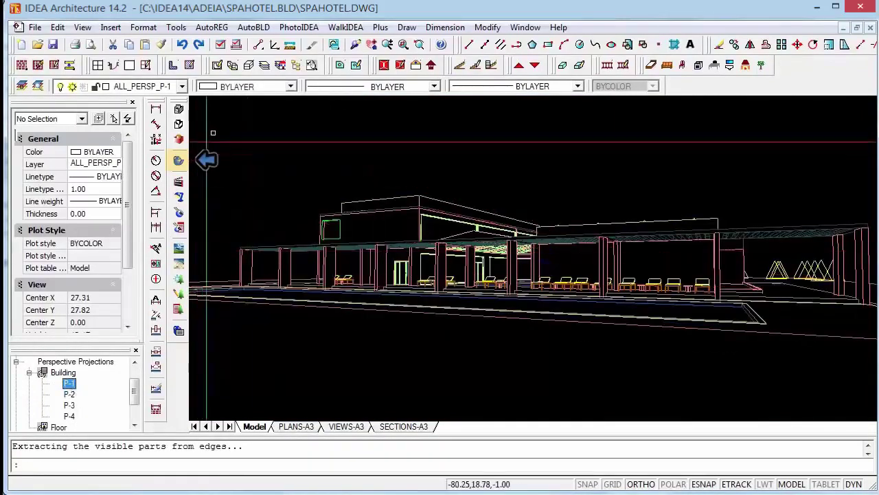
# - Render the P-1 perspective and tilt it to look down from higher
pyautogui.click(179, 161)
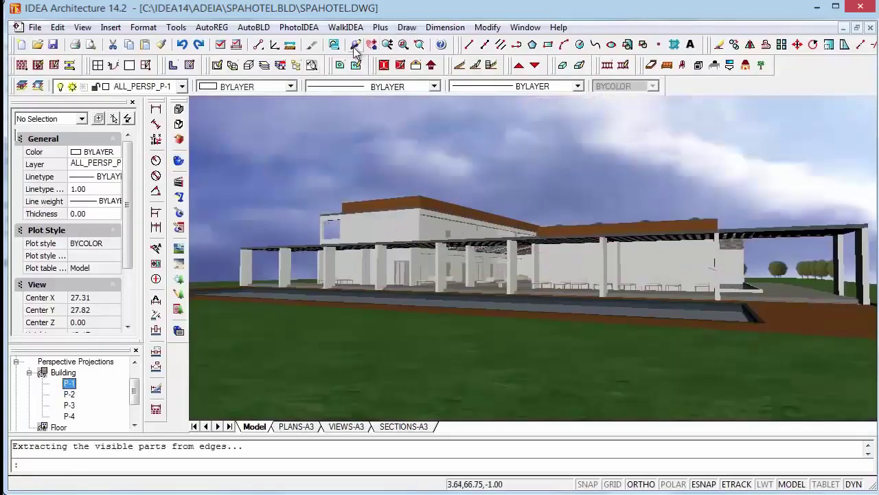
pyautogui.click(354, 48)
pyautogui.moveTo(481, 392); pyautogui.dragTo(485, 428)
pyautogui.press('Return')
pyautogui.press('Return')
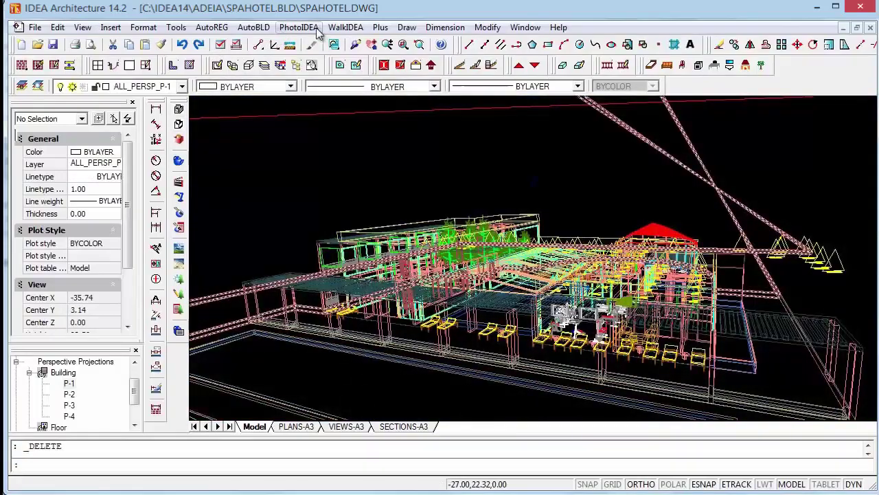
# - Switch the PhotoIDEA render background to Image and launch Google Earth to pick one
pyautogui.click(316, 29)
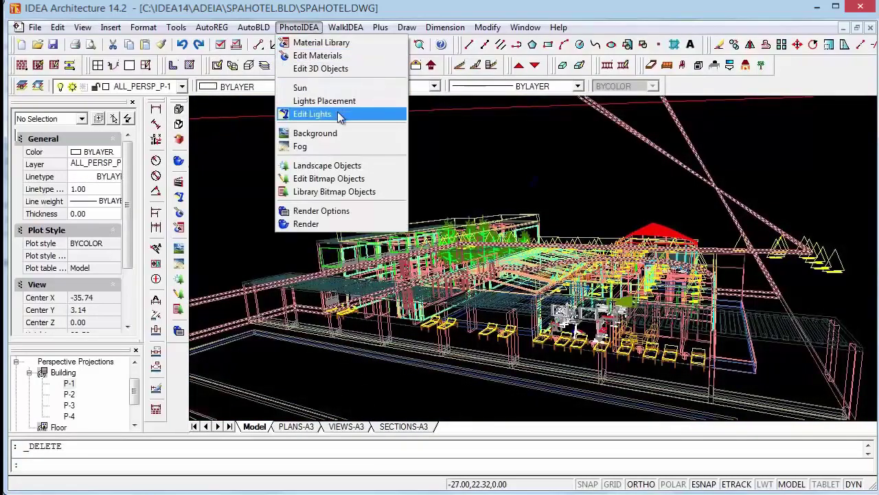
pyautogui.click(316, 133)
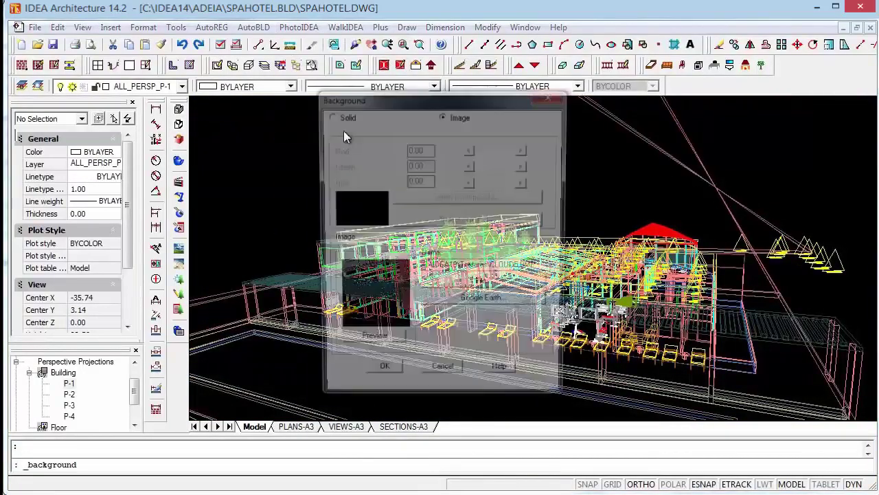
pyautogui.click(473, 308)
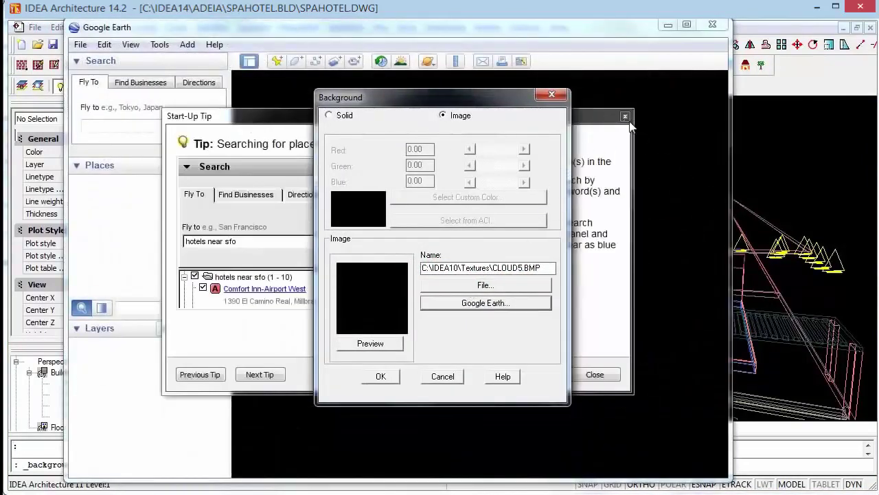
# - Dismiss the Google Earth start-up tip and fly to Paris, France
pyautogui.click(574, 376)
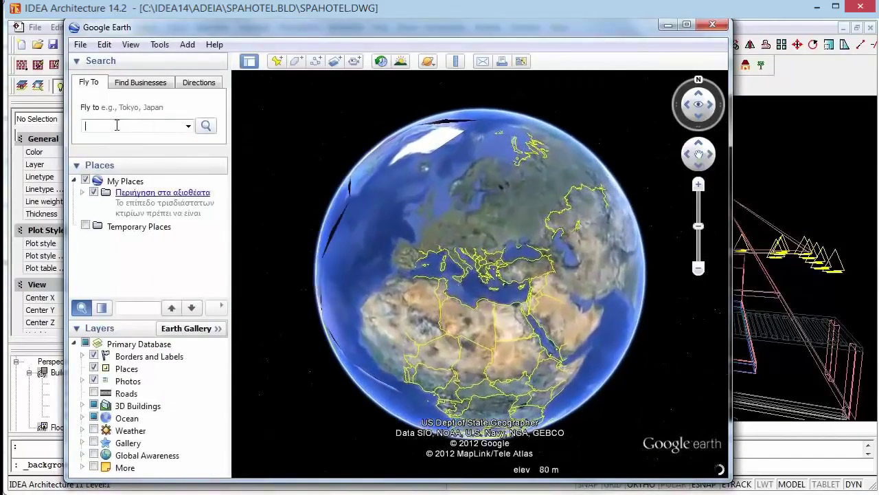
pyautogui.write('paris')
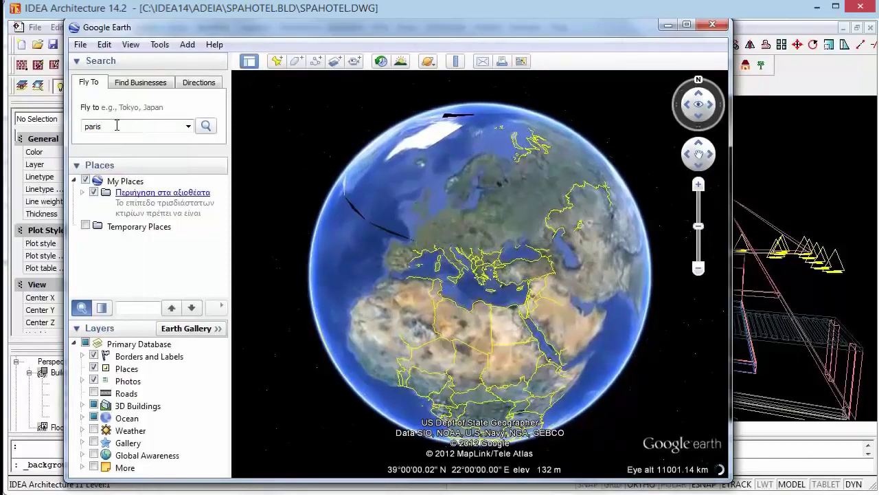
pyautogui.press('Return')
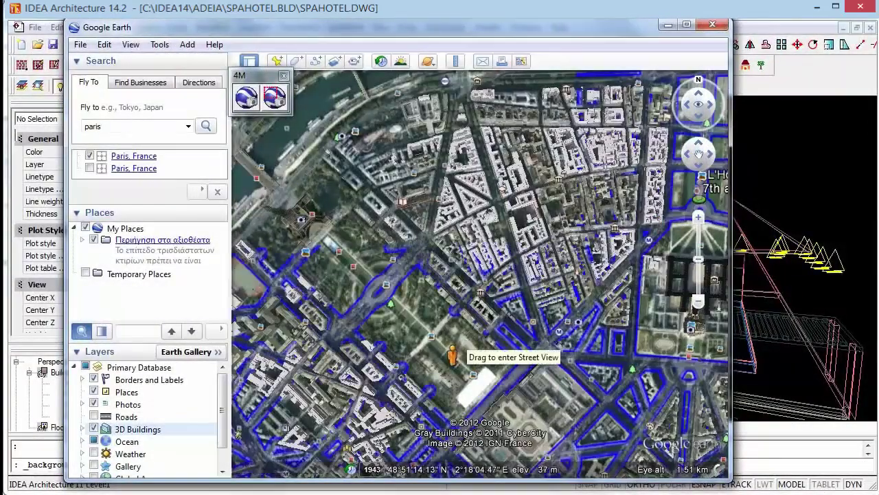
# - Drop to ground level at Champ-de-Mars, face the domed building, tilt up and snapshot it
pyautogui.moveTo(575, 282); pyautogui.dragTo(457, 355)
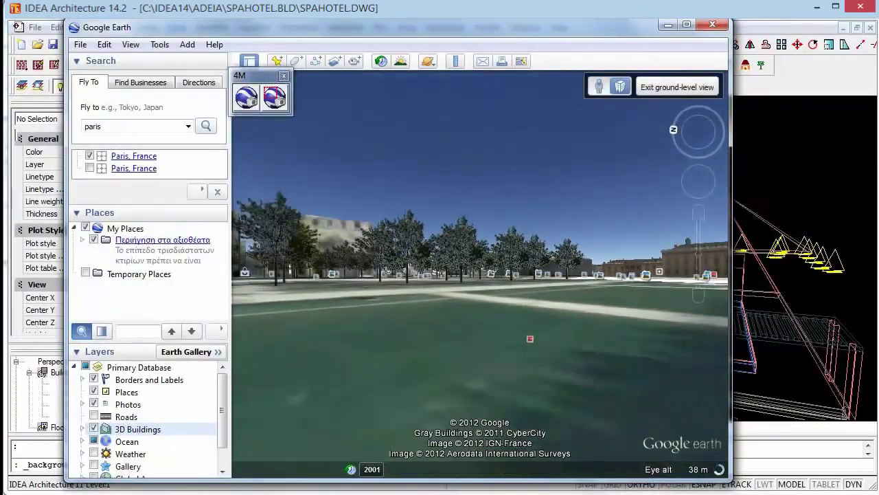
pyautogui.moveTo(530, 338); pyautogui.dragTo(456, 286)
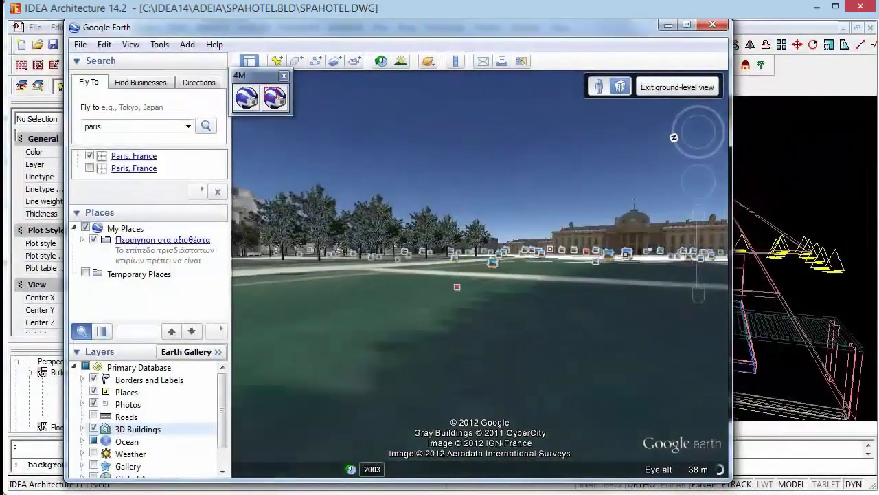
pyautogui.moveTo(457, 286)
pyautogui.mouseDown()
pyautogui.moveTo(475, 289)
pyautogui.moveTo(517, 233)
pyautogui.mouseUp()
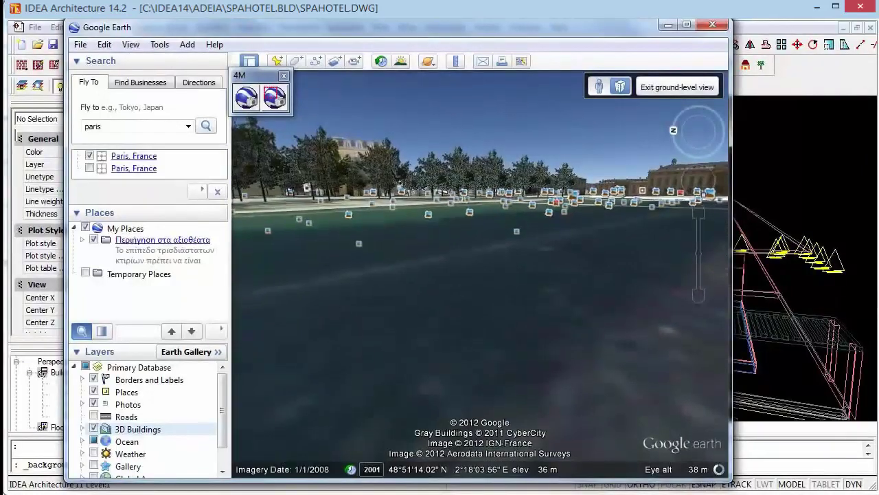
pyautogui.moveTo(517, 233); pyautogui.dragTo(517, 285)
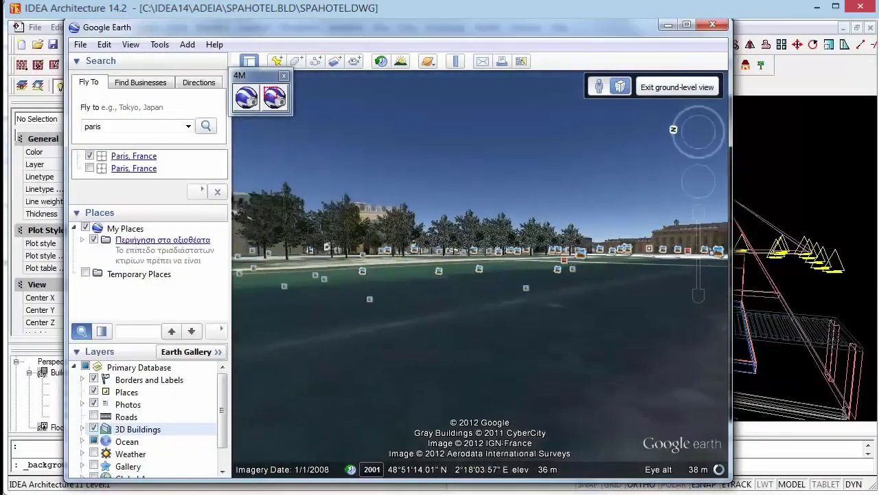
pyautogui.press('super+e')
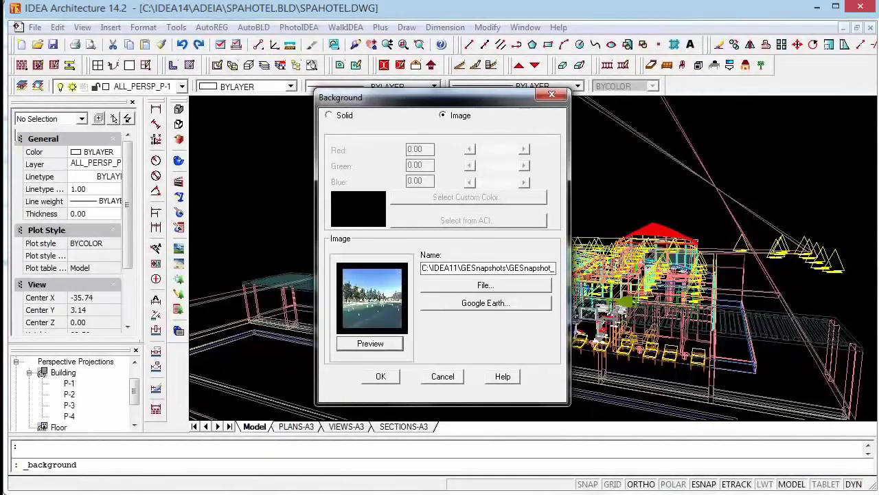
# - Accept the GESnapshot Paris image as the render background
pyautogui.press('Return')
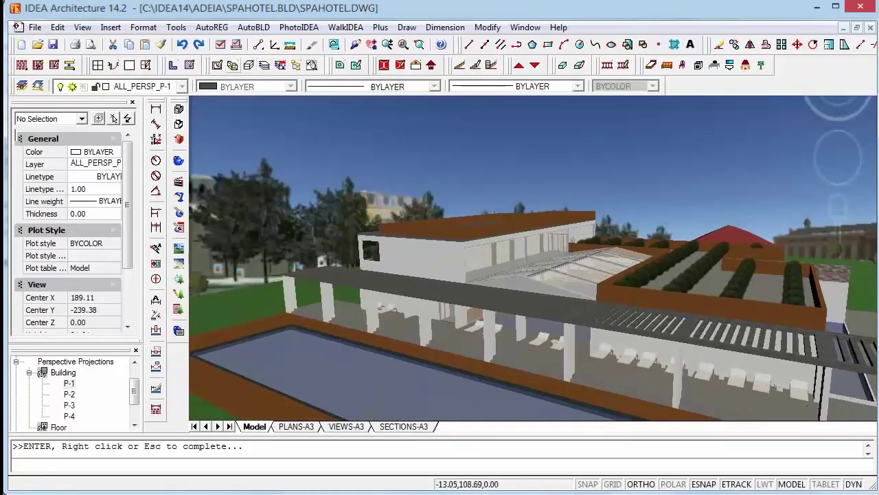
# - Return to the 3D view and open the door's properties, keeping height and length 1.50
pyautogui.click(232, 65)
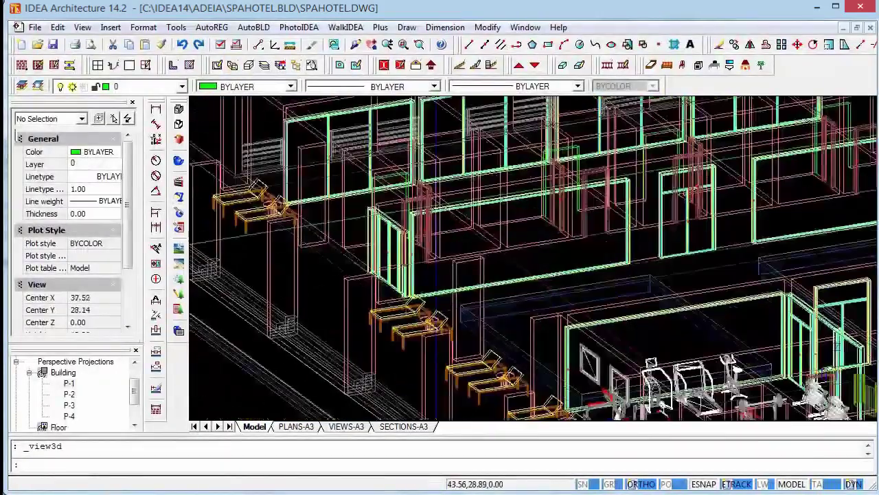
pyautogui.doubleClick(436, 261)
pyautogui.write('1.5')
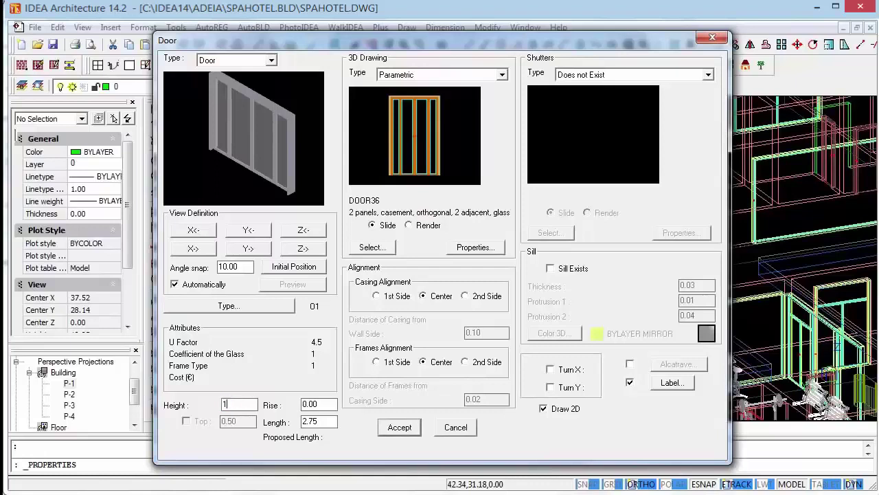
pyautogui.write('1.5')
pyautogui.press('Return')
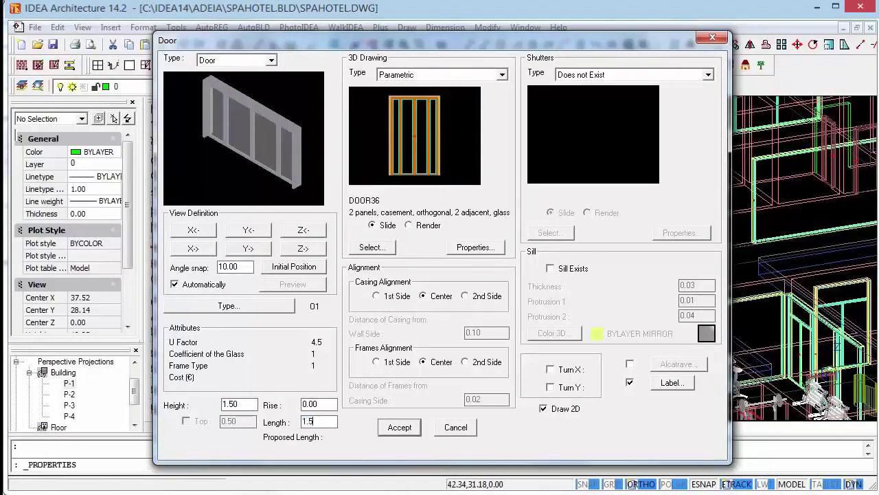
pyautogui.press('Return')
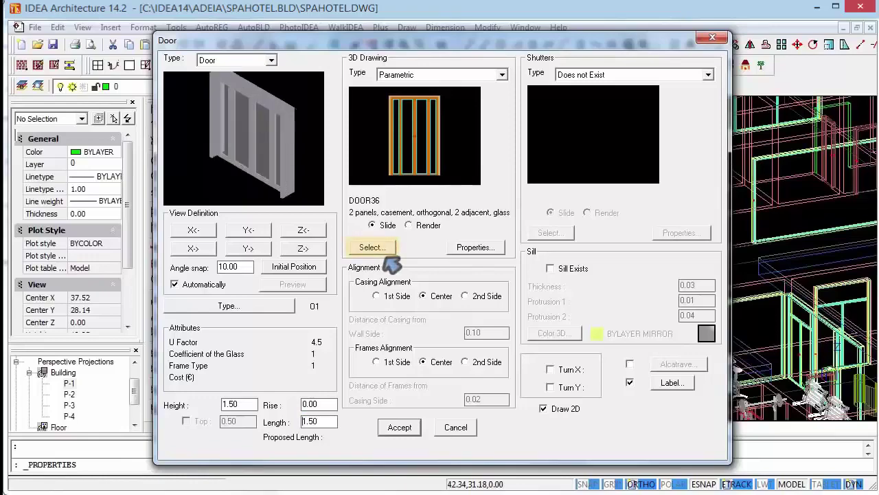
# - Choose parametric door design 26, the compact two-panel orthogonal casement
pyautogui.press('Return')
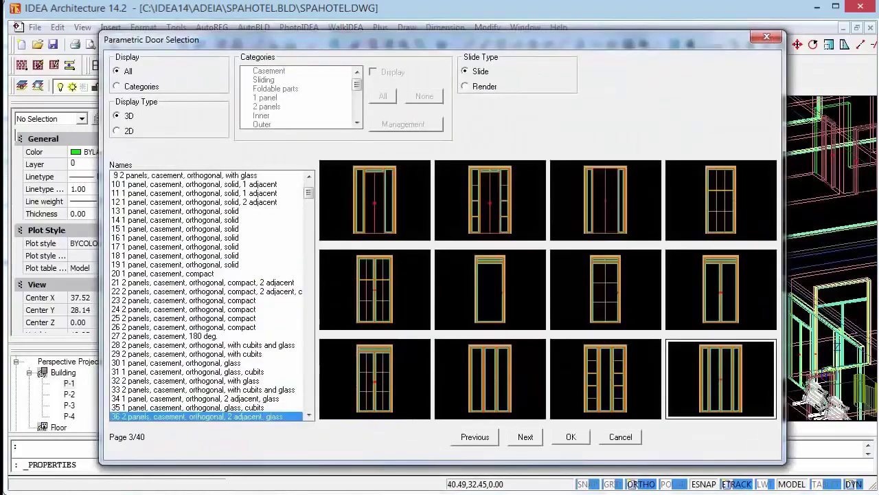
pyautogui.click(490, 200)
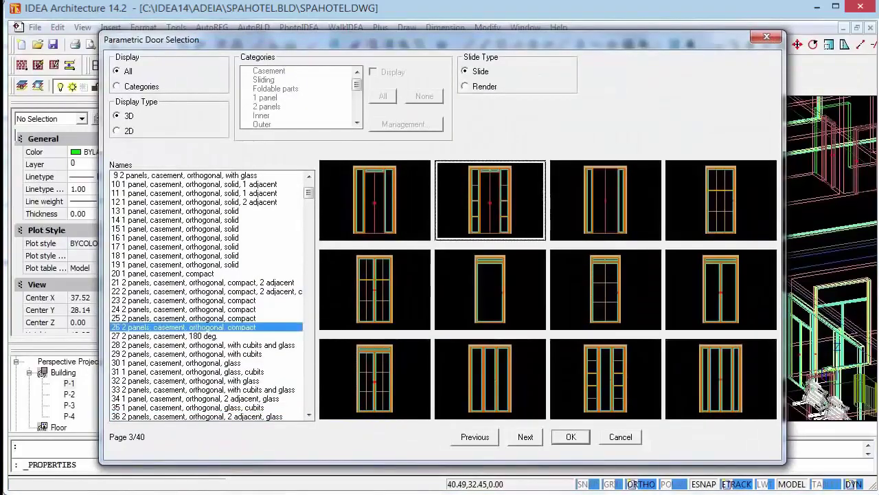
pyautogui.press('Return')
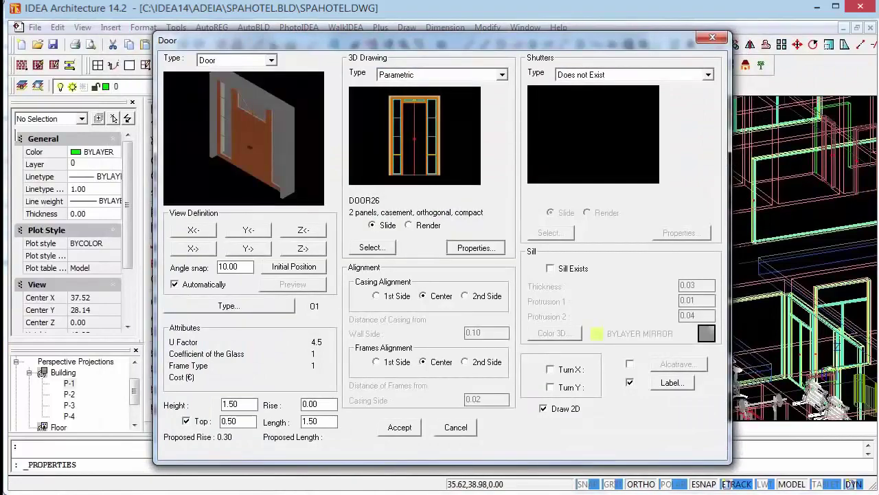
pyautogui.click(475, 247)
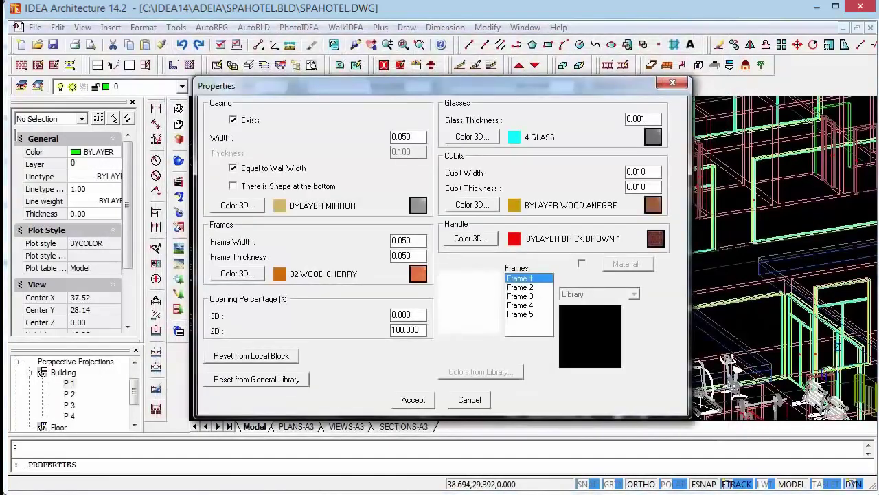
# - Assign 11 WHITE MAT to the door casing, frames and cubits and accept
pyautogui.click(237, 205)
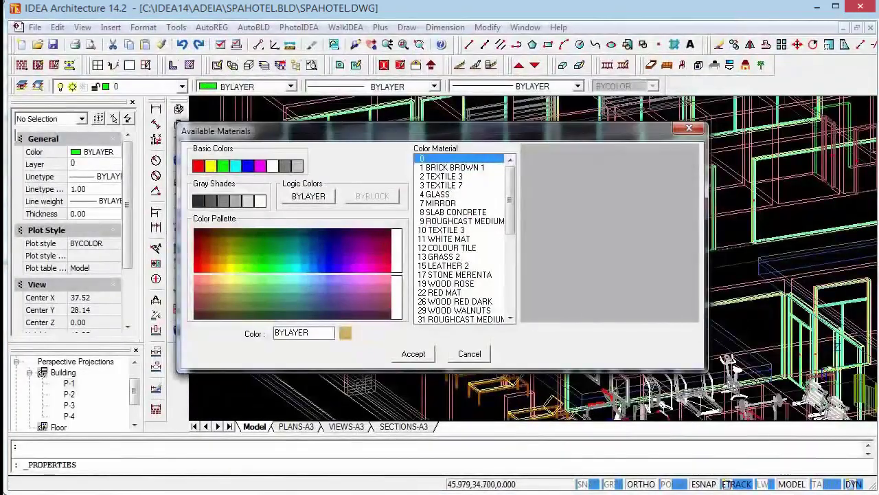
pyautogui.click(446, 238)
pyautogui.click(414, 353)
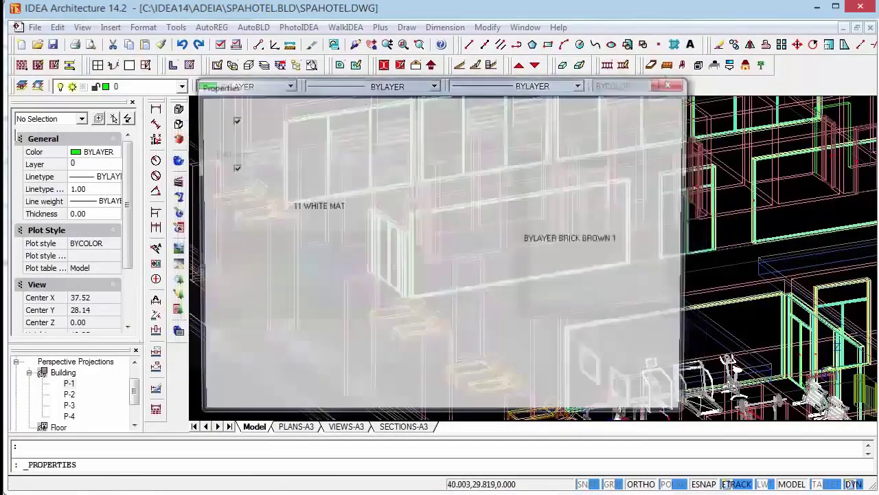
pyautogui.click(237, 272)
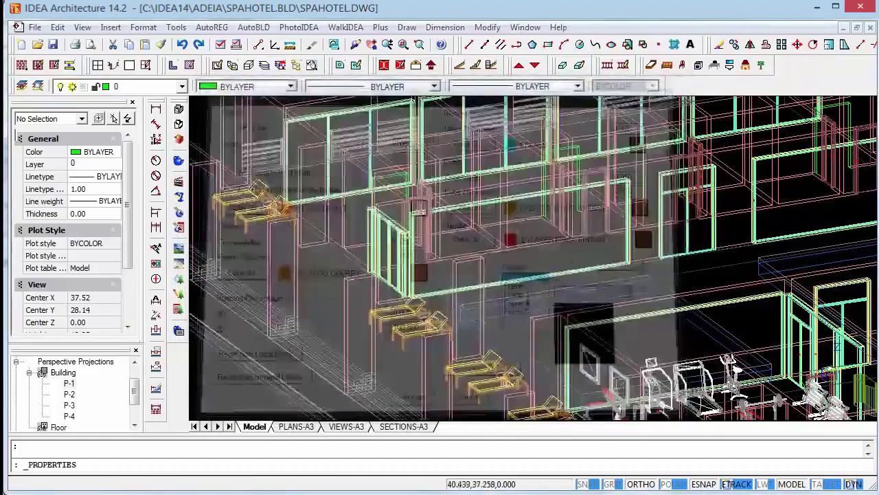
pyautogui.click(413, 353)
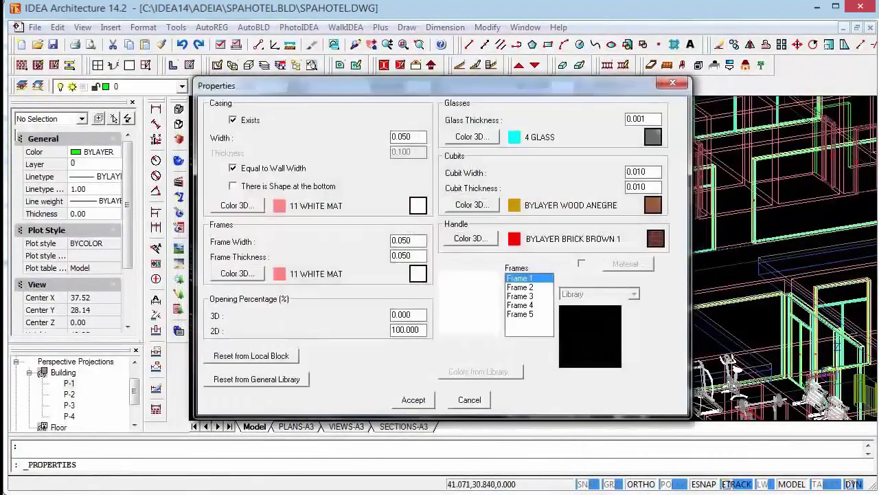
pyautogui.click(472, 205)
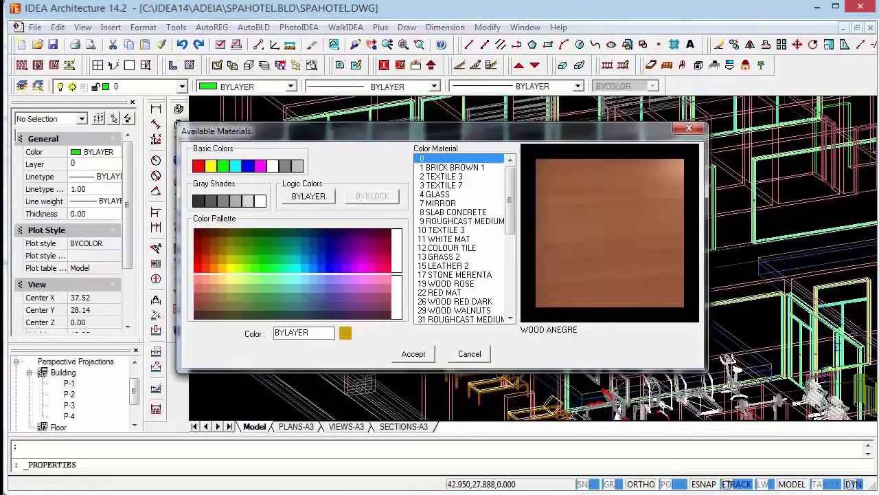
pyautogui.click(443, 238)
pyautogui.click(413, 353)
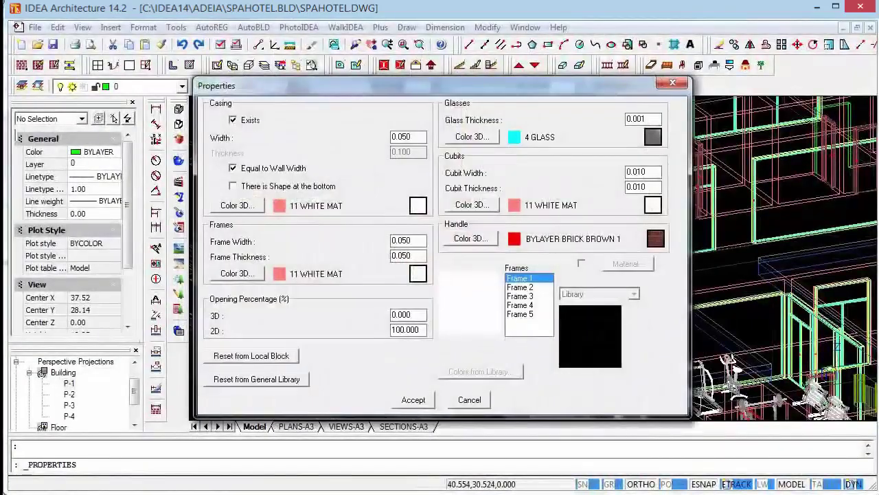
pyautogui.click(414, 400)
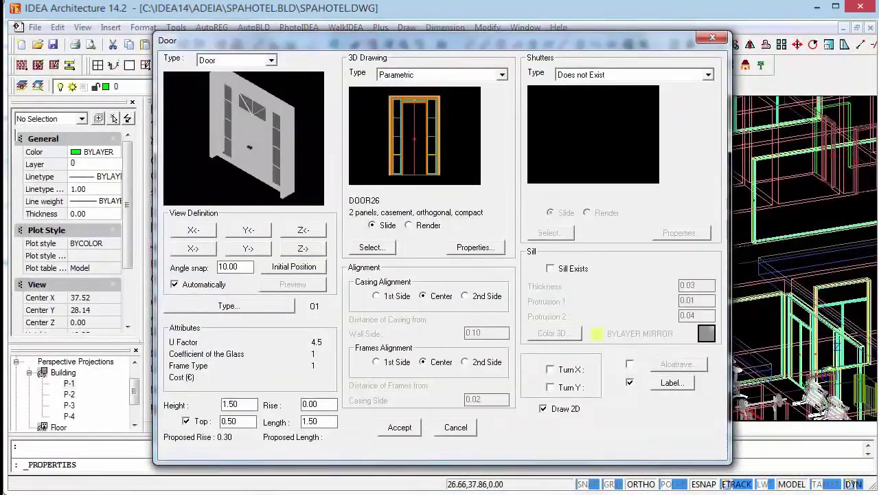
# - Rotate the door preview and make the door 2.20 high and 2.7 long
pyautogui.click(248, 229)
pyautogui.click(303, 229)
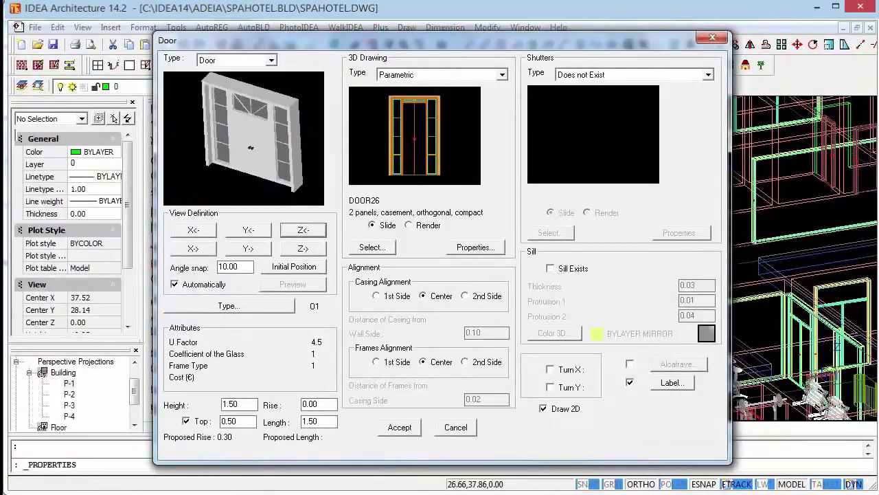
pyautogui.doubleClick(230, 404)
pyautogui.write('2.2')
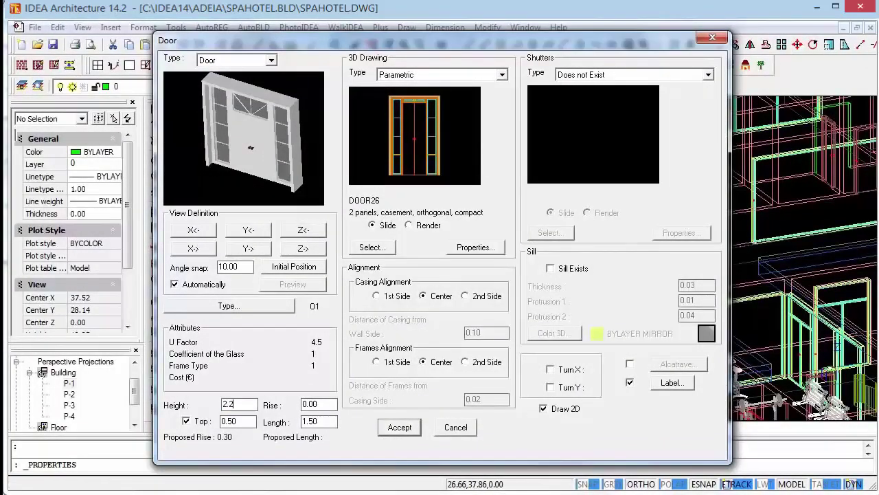
pyautogui.press('Tab')
pyautogui.write('2.7')
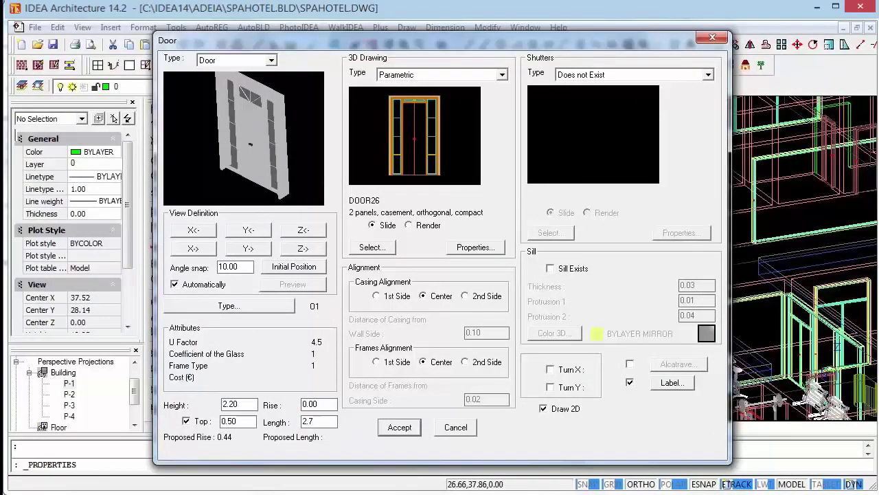
pyautogui.press('Return')
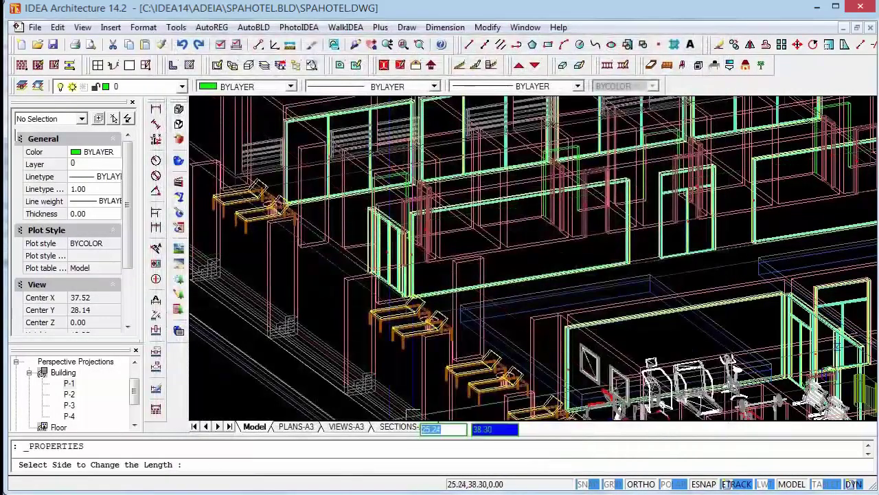
# - Insert the white door into the poolside wall, zoom in and play the shaded walkthrough
pyautogui.click(399, 384)
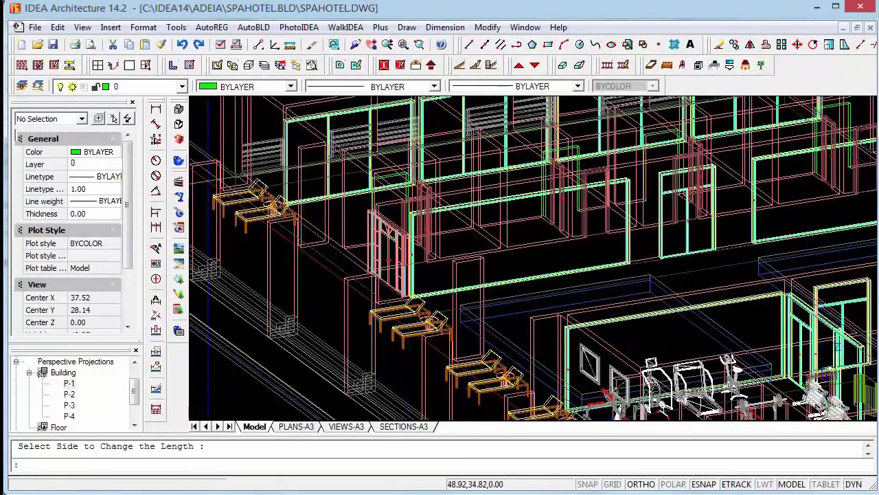
pyautogui.scroll(2, 413, 213)
pyautogui.scroll(2, 412, 213)
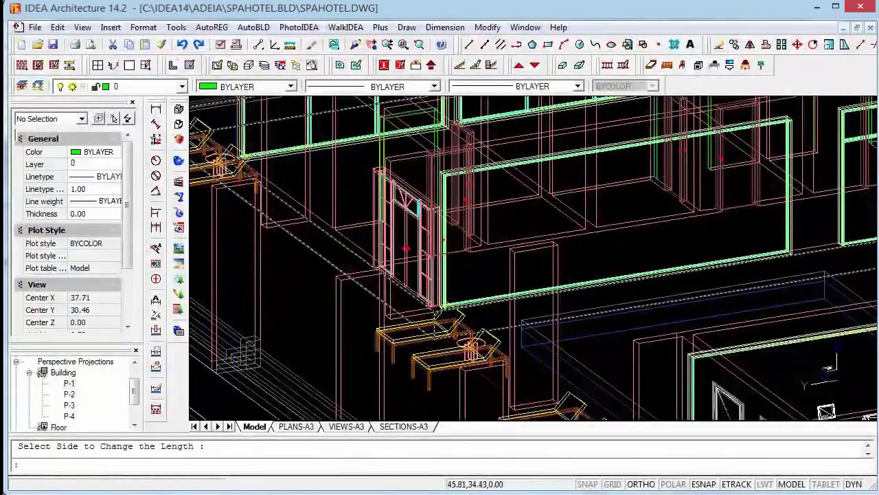
pyautogui.click(178, 160)
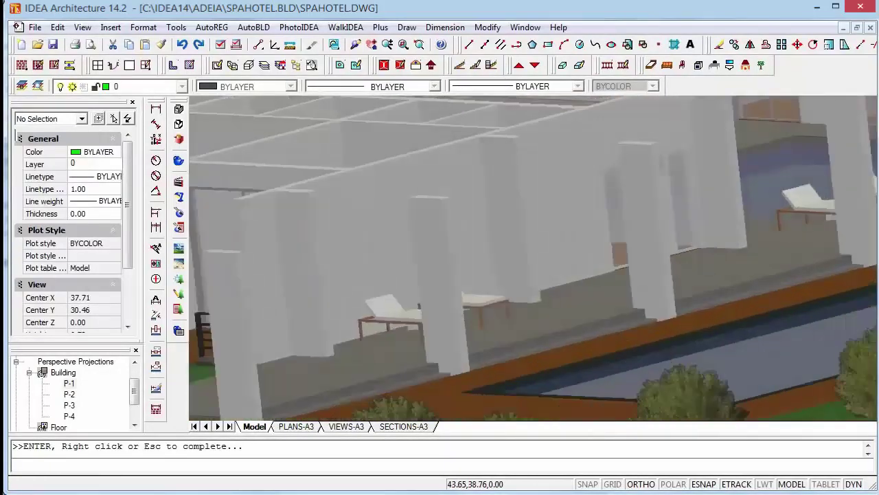
# - Pick the playground play structure from page 5 of the 3D surrounding-area symbol library
pyautogui.press('Return')
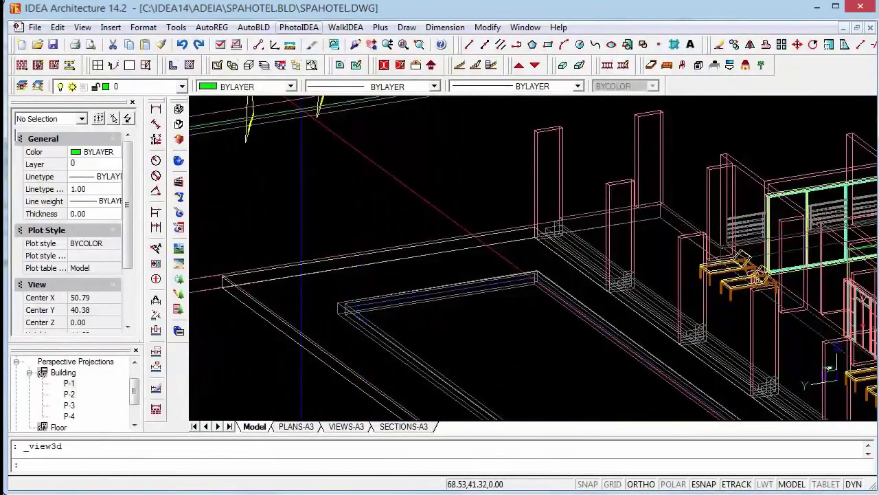
pyautogui.click(253, 27)
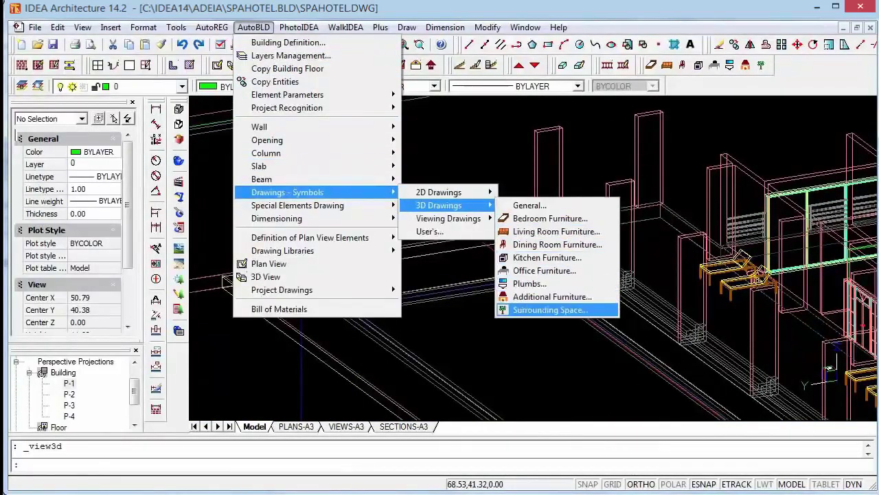
pyautogui.click(550, 310)
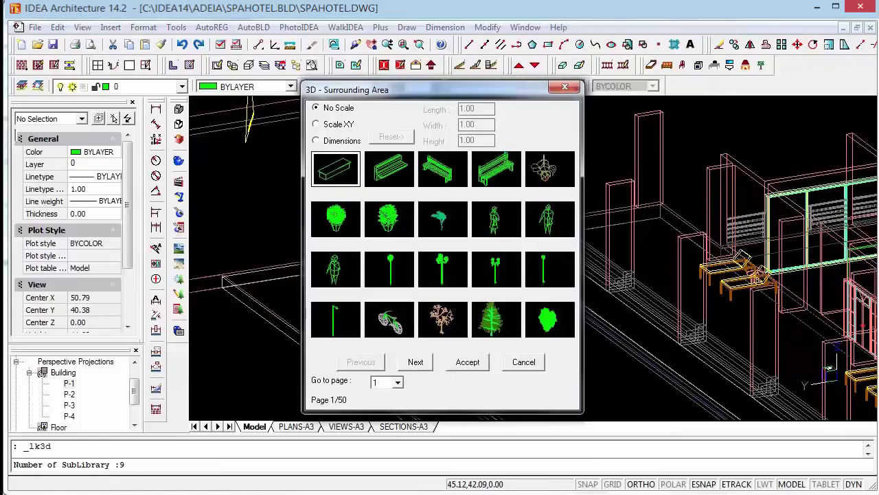
pyautogui.click(416, 362)
pyautogui.click(416, 362)
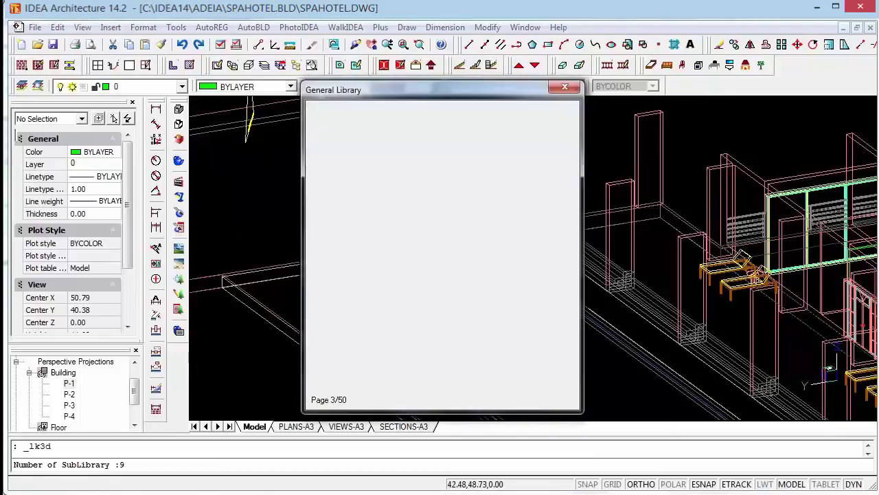
pyautogui.click(415, 361)
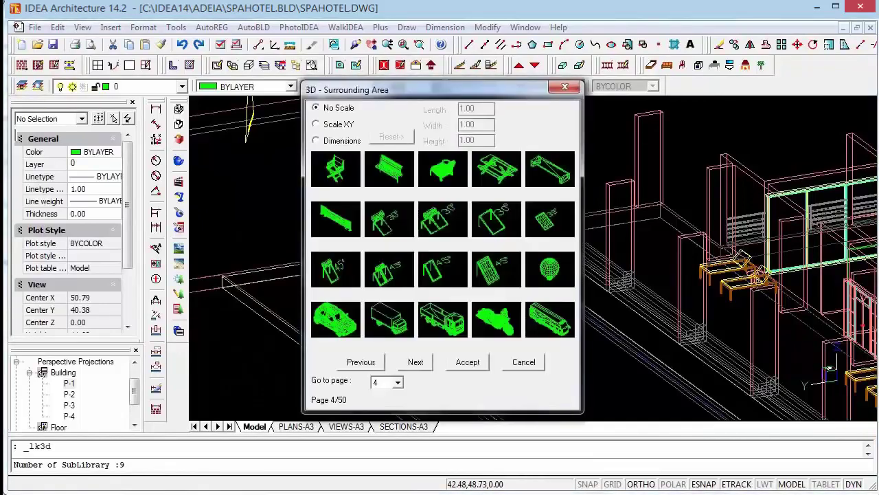
pyautogui.click(415, 362)
pyautogui.click(496, 168)
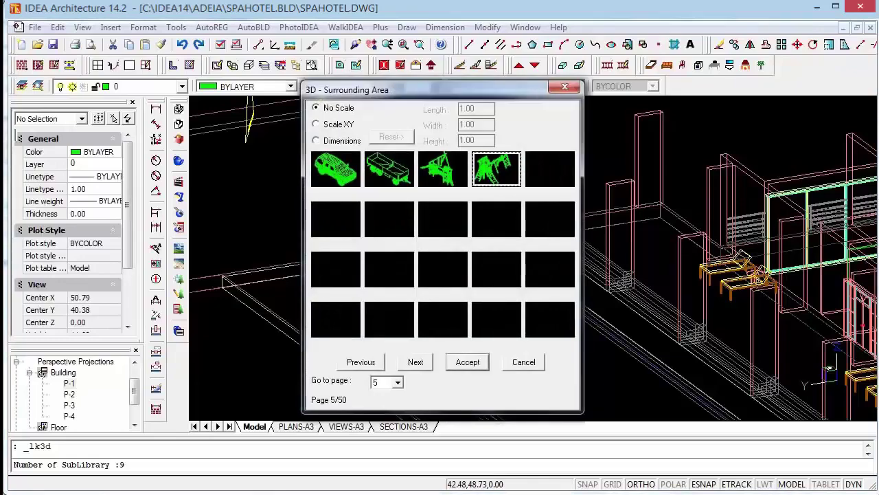
pyautogui.press('Return')
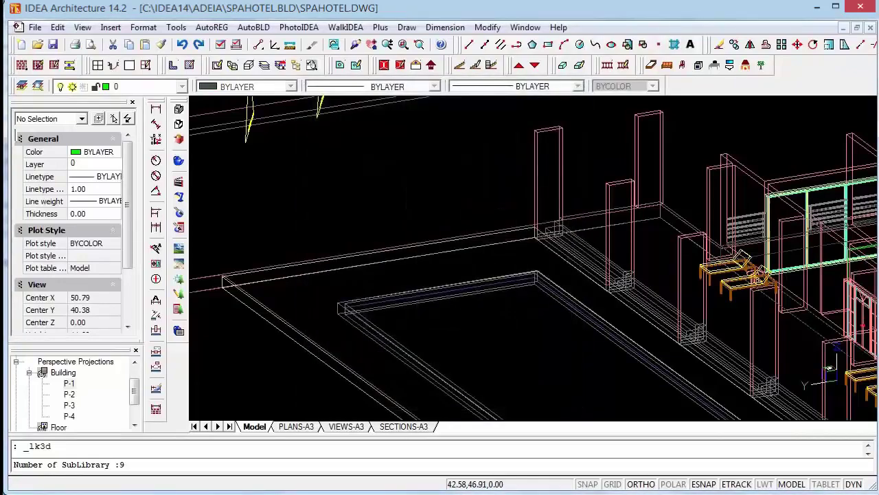
# - Place the play structure on the lawn near the pool at angle 0 and zoom in
pyautogui.scroll(-1, 376, 201)
pyautogui.scroll(-2, 377, 201)
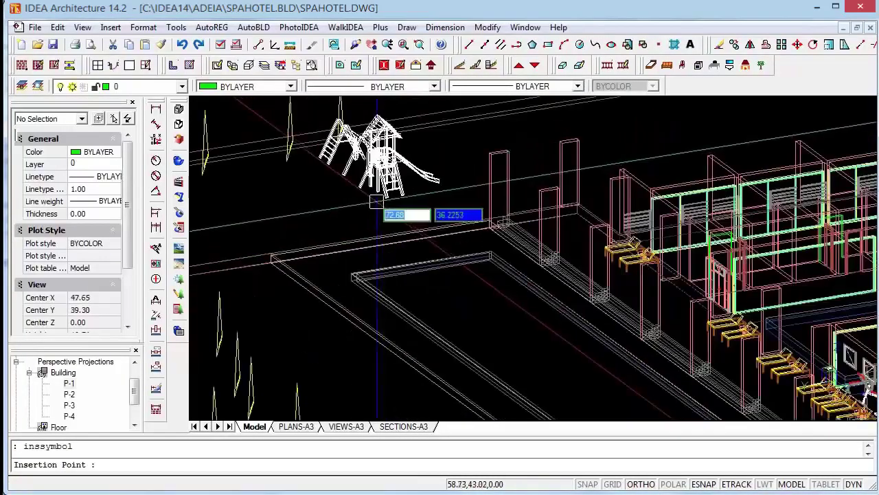
pyautogui.scroll(-1, 376, 202)
pyautogui.scroll(1, 266, 233)
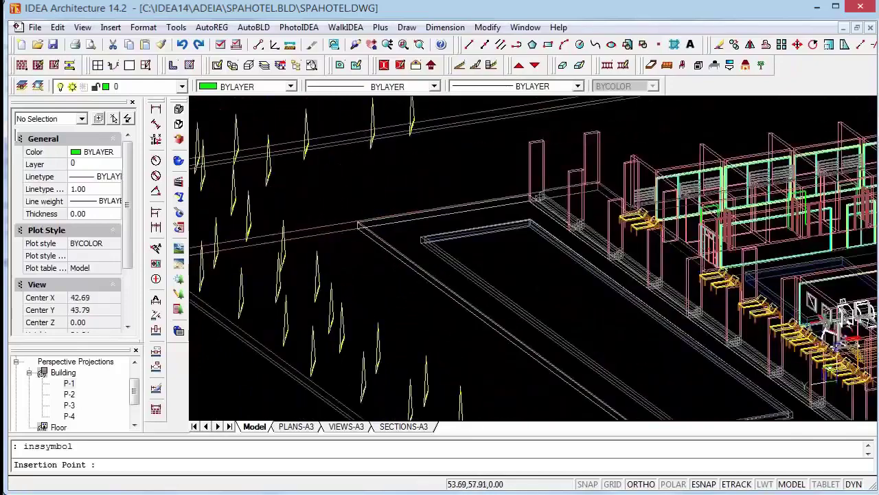
pyautogui.click(369, 218)
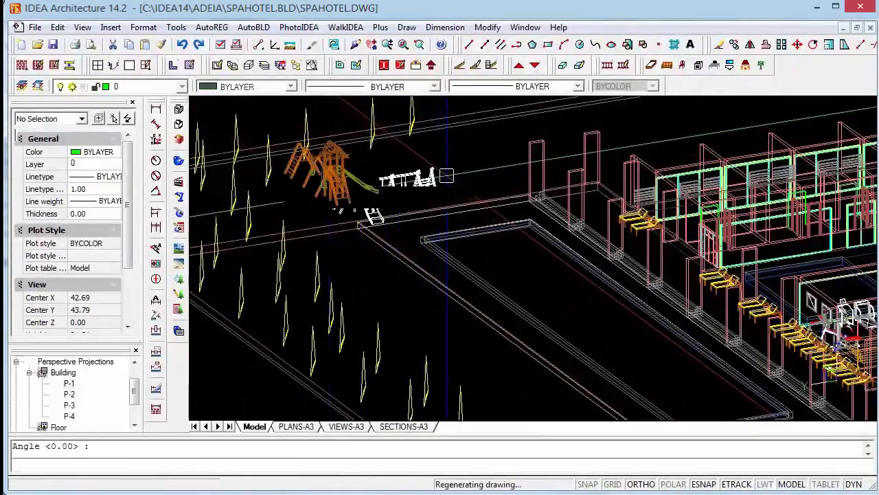
pyautogui.scroll(2, 286, 134)
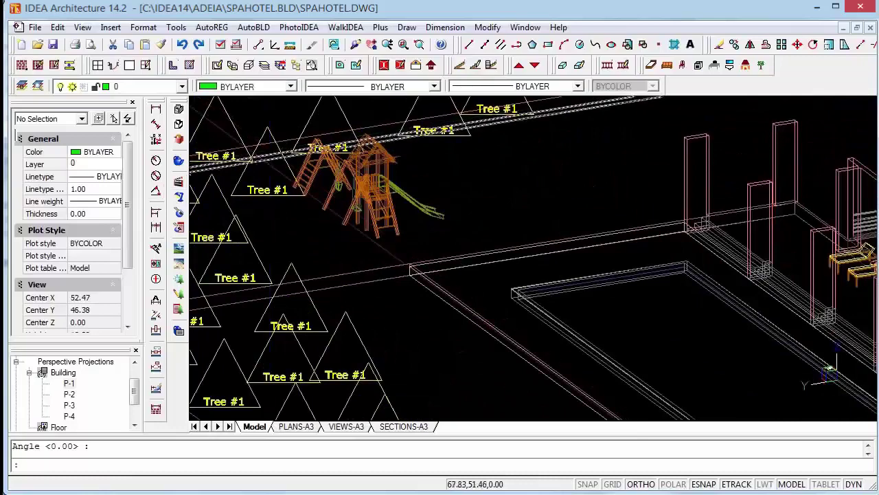
pyautogui.press('Return')
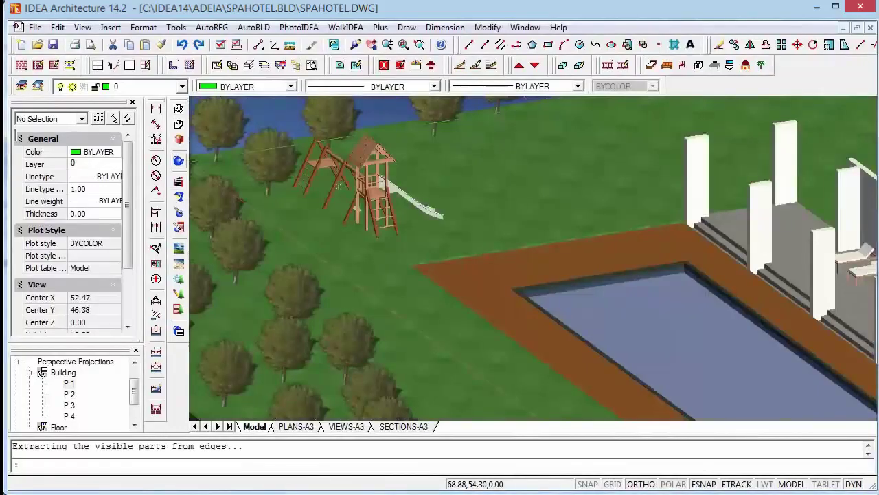
pyautogui.scroll(3, 336, 185)
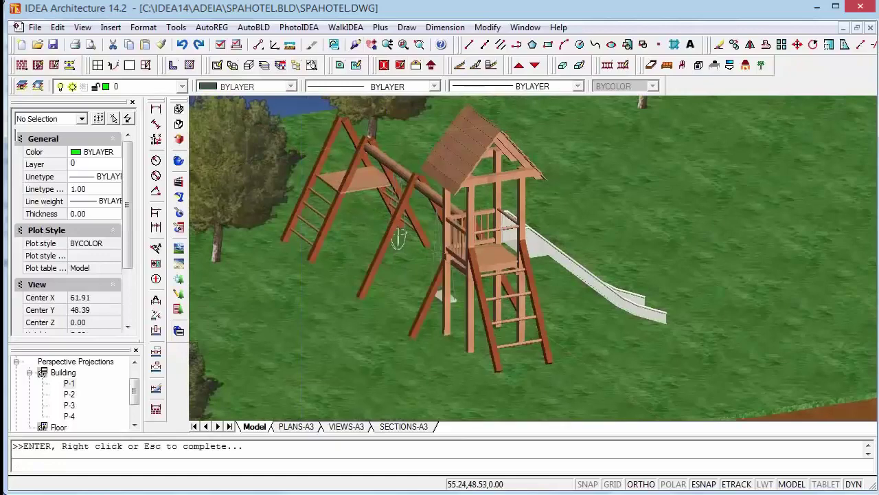
# - Assign GREEN MAT (colour 64) to the play structure's slide in place of PLASTIC WHITE
pyautogui.moveTo(399, 237)
pyautogui.mouseDown()
pyautogui.moveTo(423, 173)
pyautogui.moveTo(472, 169)
pyautogui.mouseUp()
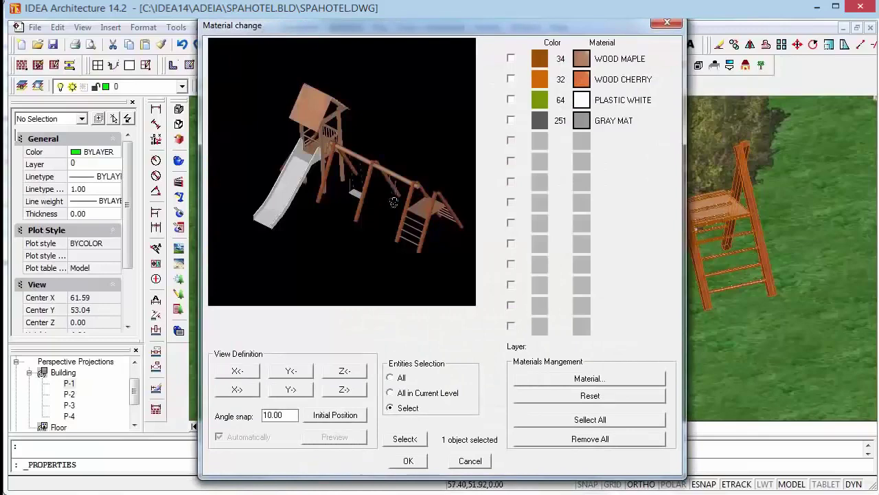
pyautogui.click(589, 378)
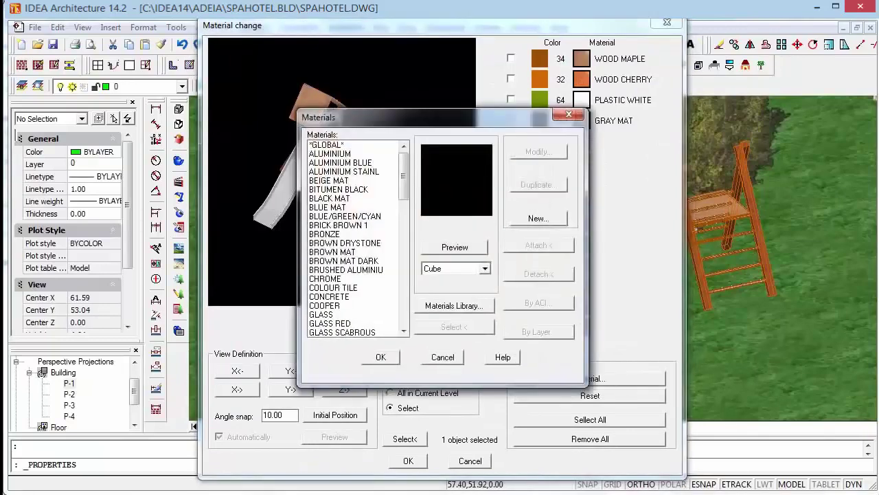
pyautogui.click(345, 216)
pyautogui.scroll(-1, 357, 237)
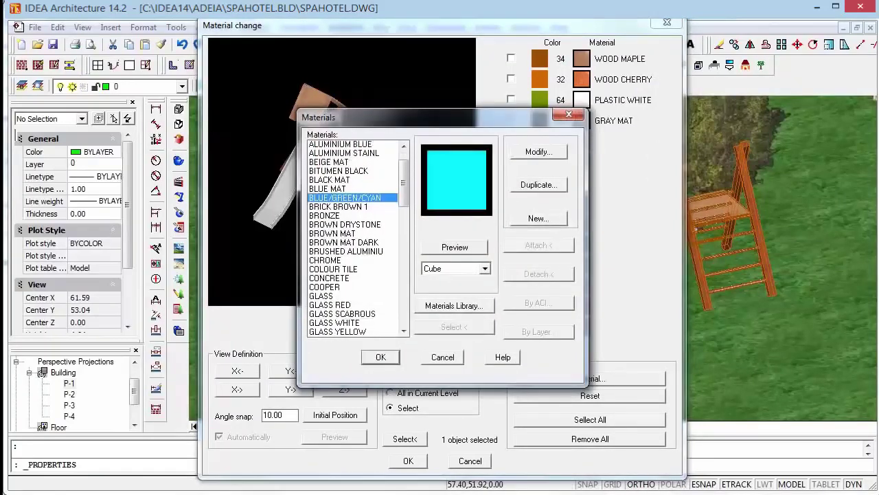
pyautogui.scroll(-1, 357, 237)
pyautogui.scroll(-1, 357, 237)
pyautogui.scroll(-1, 358, 237)
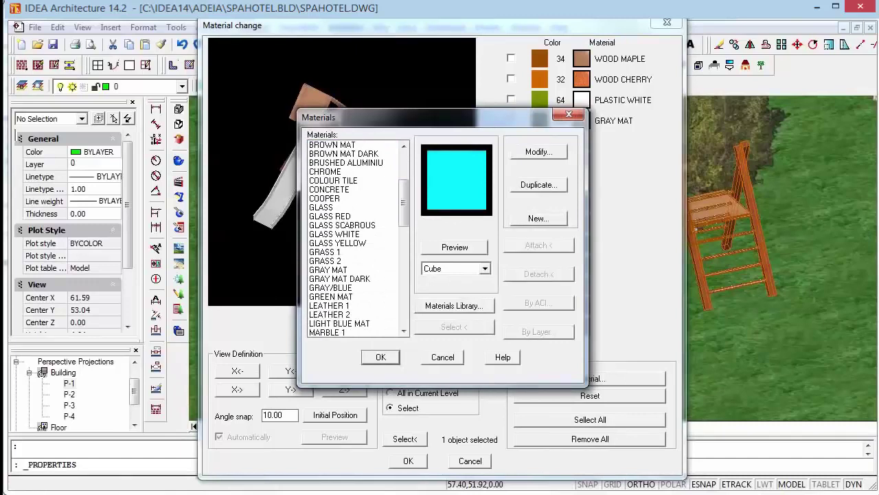
pyautogui.doubleClick(331, 296)
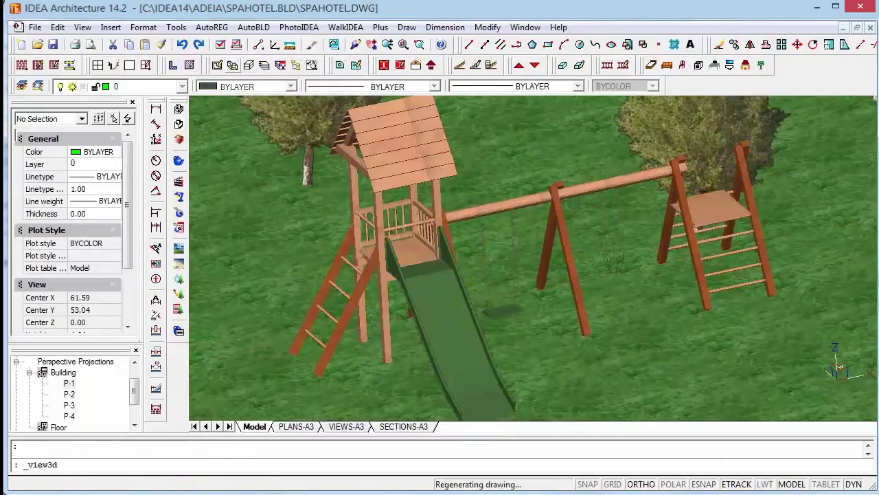
pyautogui.scroll(-10, 329, 240)
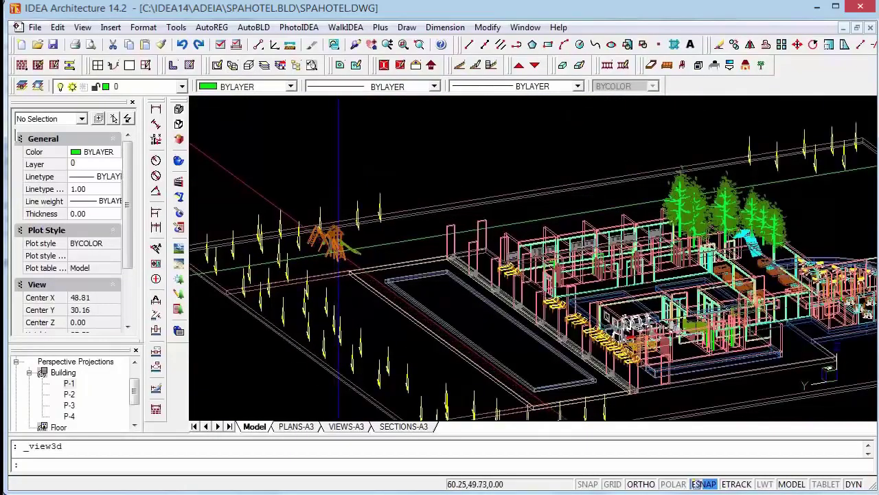
# - Zoom and orbit over to the restaurant seating area and show it shaded
pyautogui.scroll(-3, 339, 275)
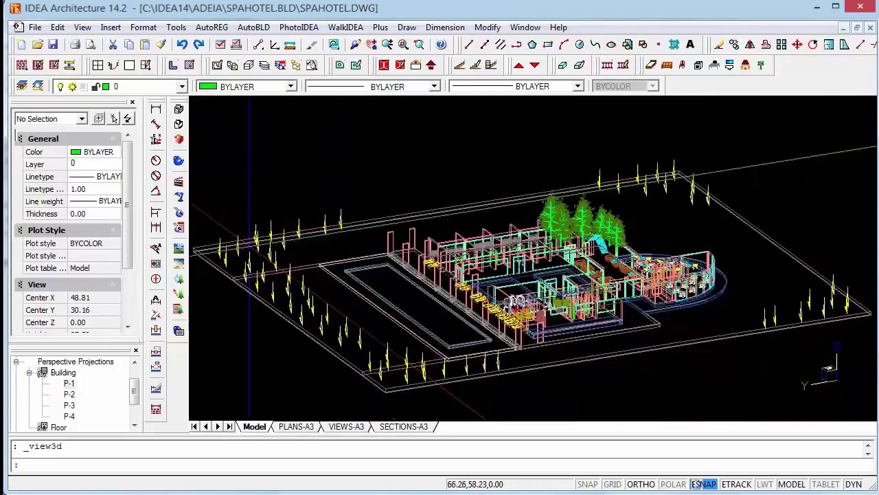
pyautogui.scroll(3, 698, 275)
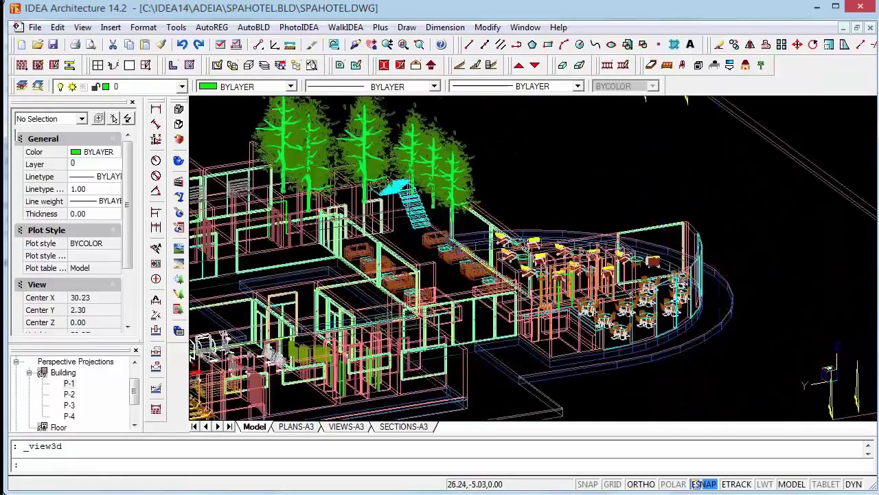
pyautogui.scroll(2, 481, 241)
pyautogui.click(356, 44)
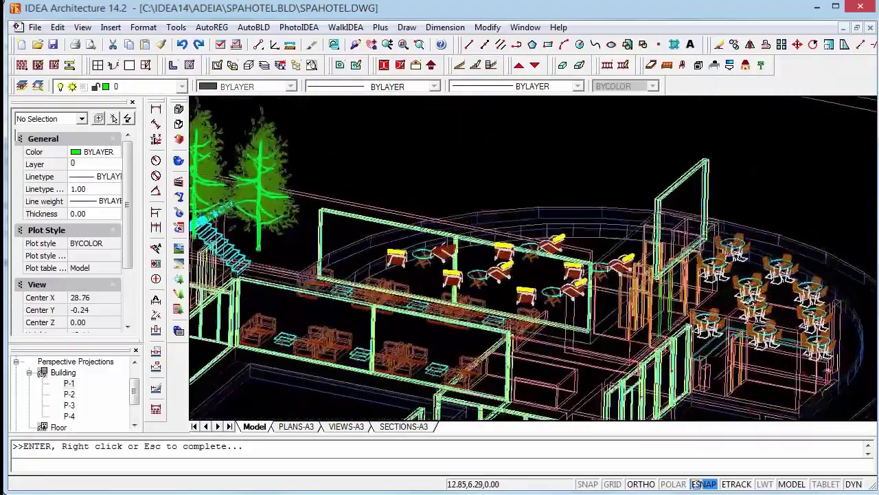
pyautogui.scroll(2, 533, 260)
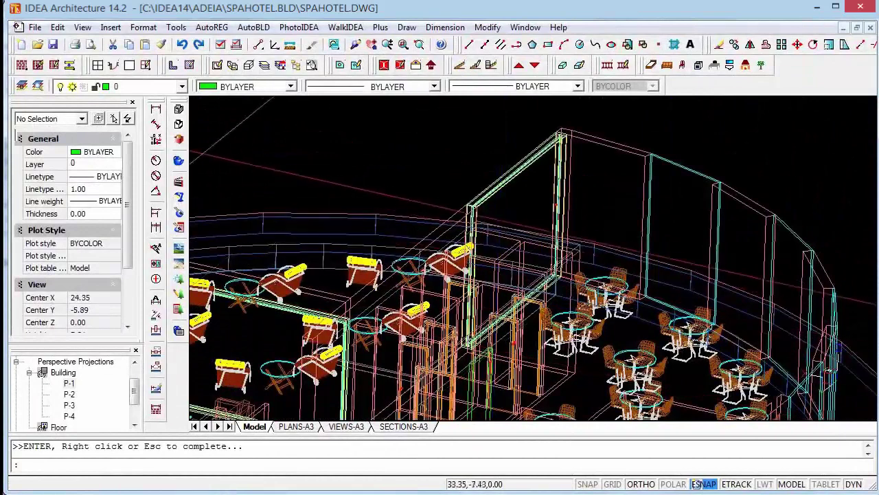
pyautogui.press('Return')
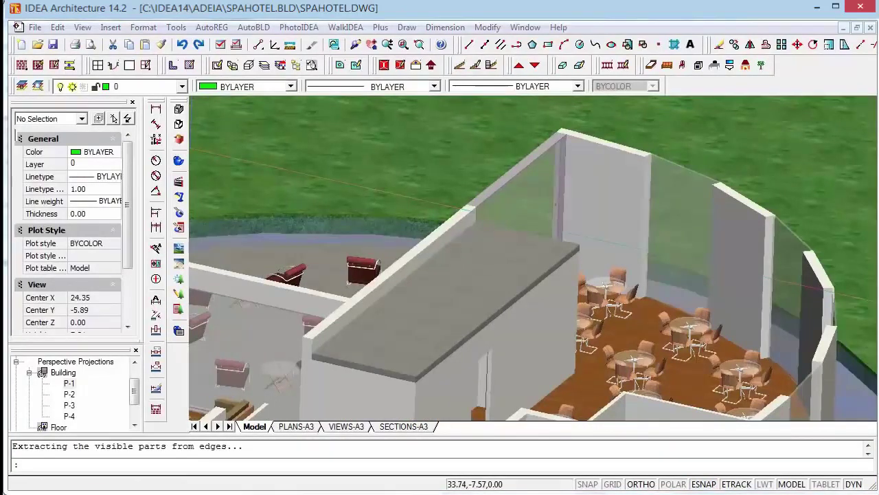
# - Regenerate the drawing back to wireframe with regen and open the PhotoIDEA Material Library
pyautogui.write('regen')
pyautogui.press('Return')
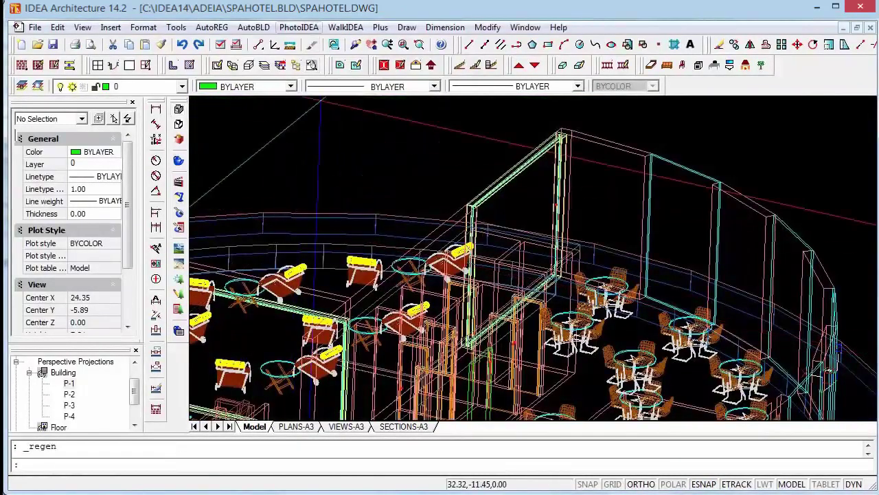
pyautogui.click(299, 28)
pyautogui.click(316, 42)
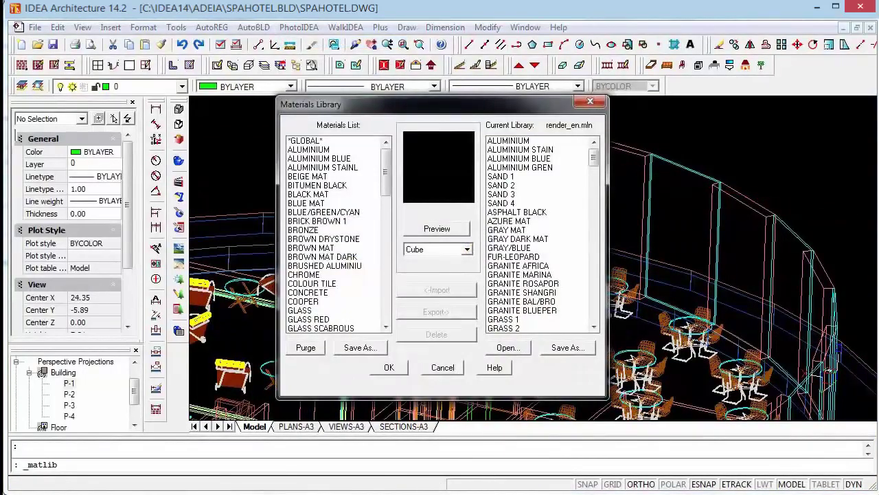
# - Open the BRICK_EN.mln material library file
pyautogui.click(509, 347)
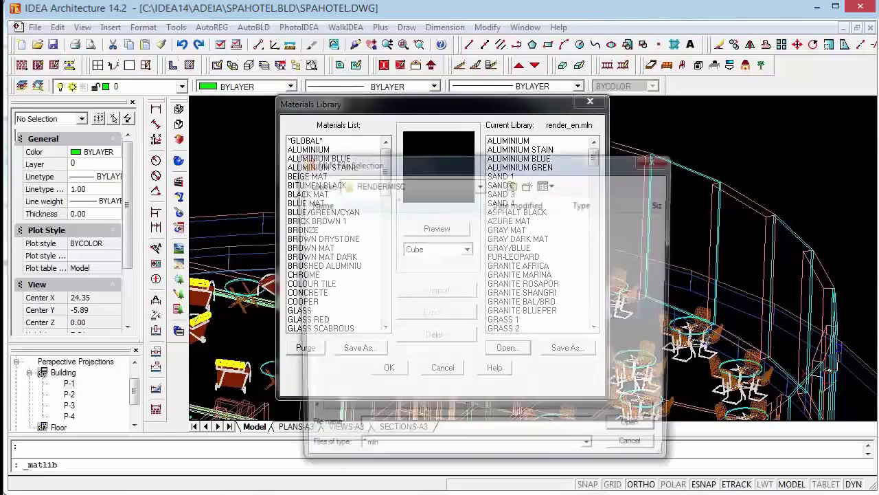
pyautogui.click(349, 244)
pyautogui.click(350, 271)
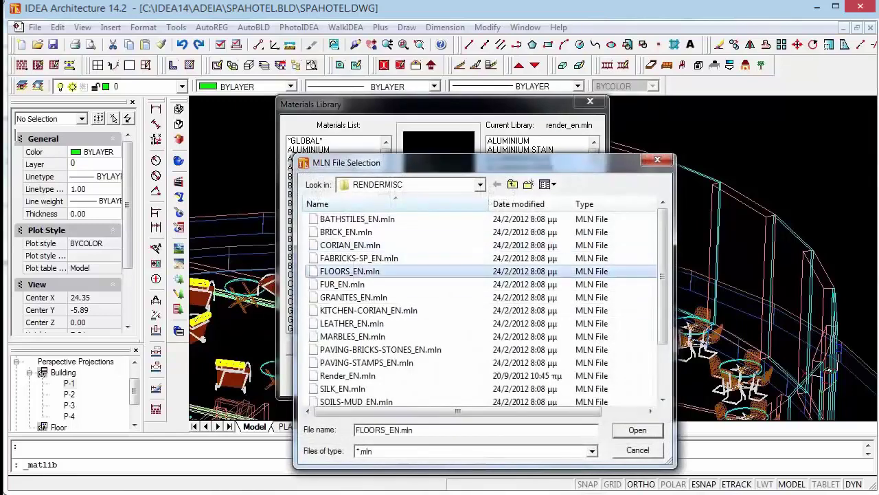
pyautogui.scroll(-1, 350, 270)
pyautogui.click(366, 323)
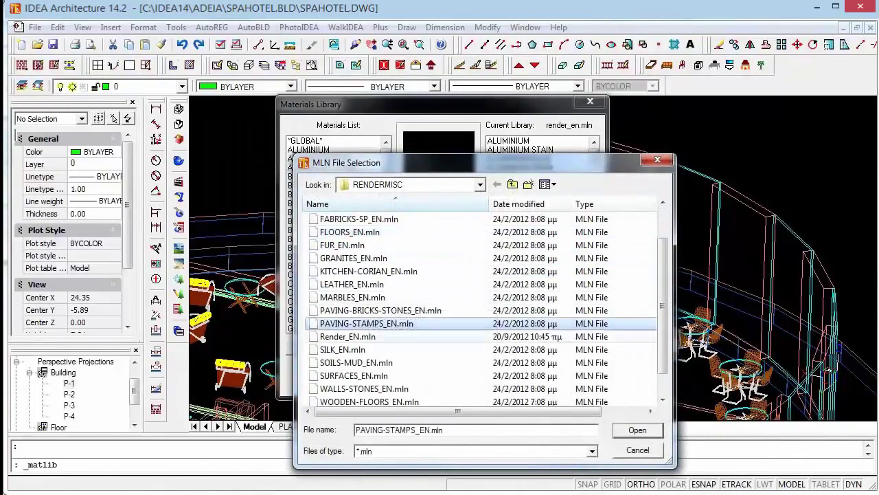
pyautogui.scroll(-1, 366, 323)
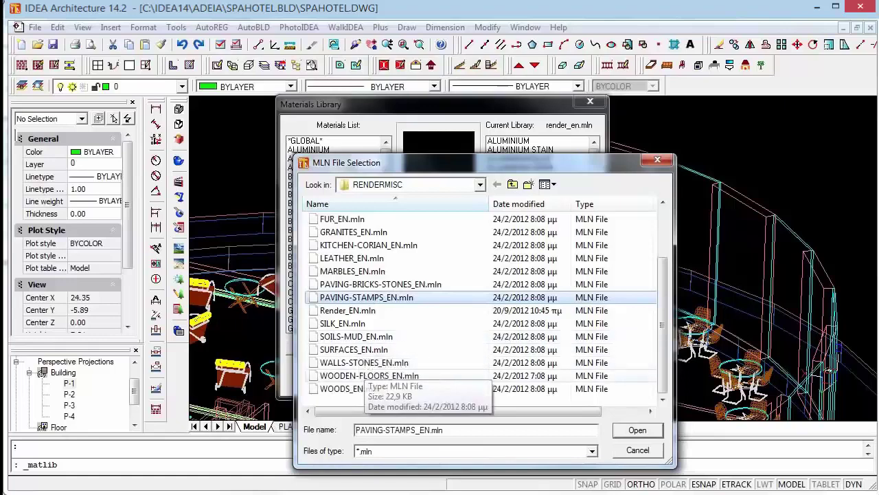
pyautogui.scroll(2, 385, 381)
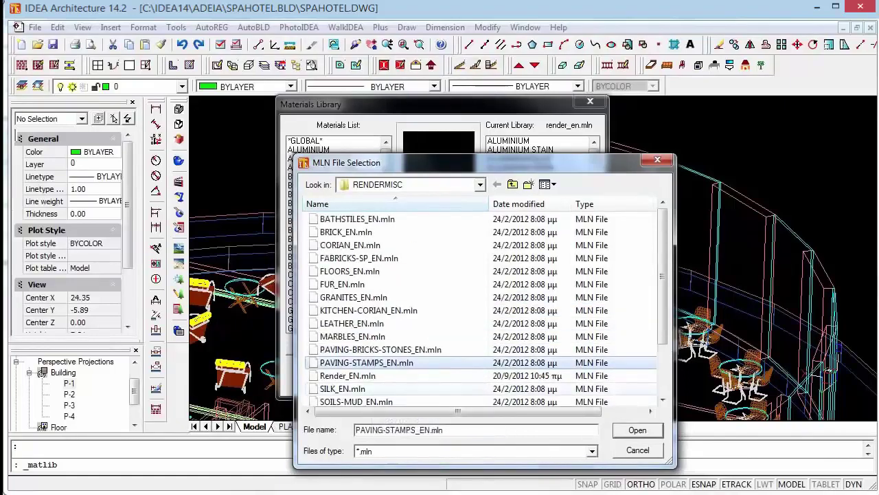
pyautogui.click(345, 231)
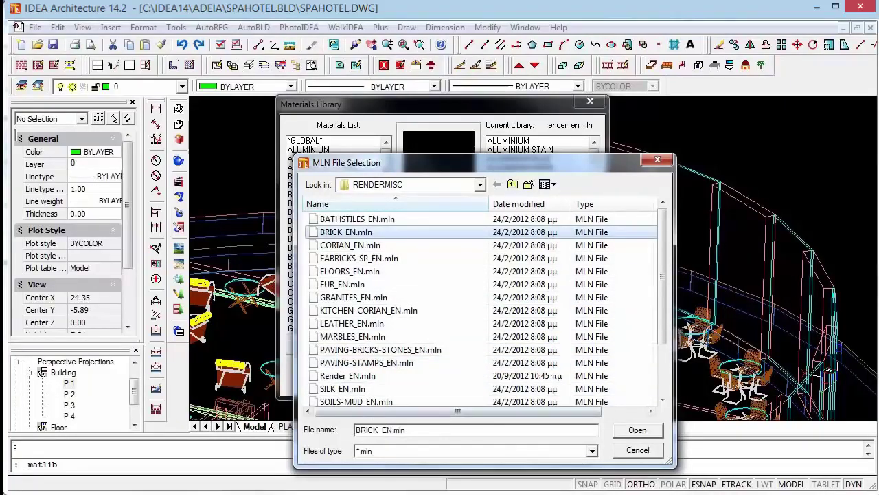
pyautogui.doubleClick(346, 232)
# - Import the BRICK-3D material into the drawing and close the Materials Library
pyautogui.click(512, 149)
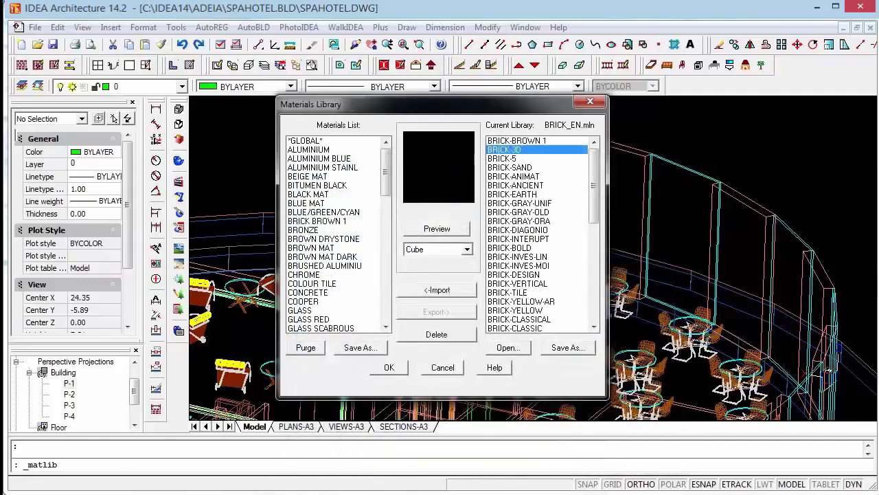
pyautogui.click(502, 158)
pyautogui.click(512, 194)
pyautogui.click(518, 220)
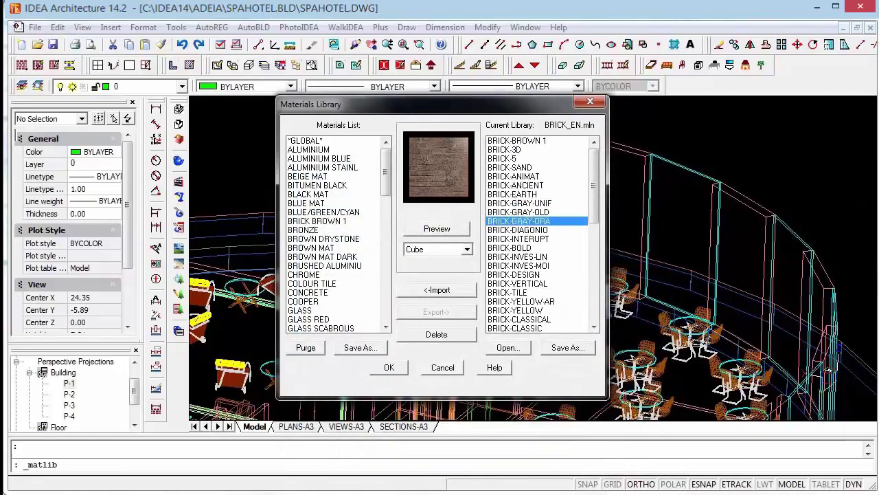
pyautogui.click(505, 149)
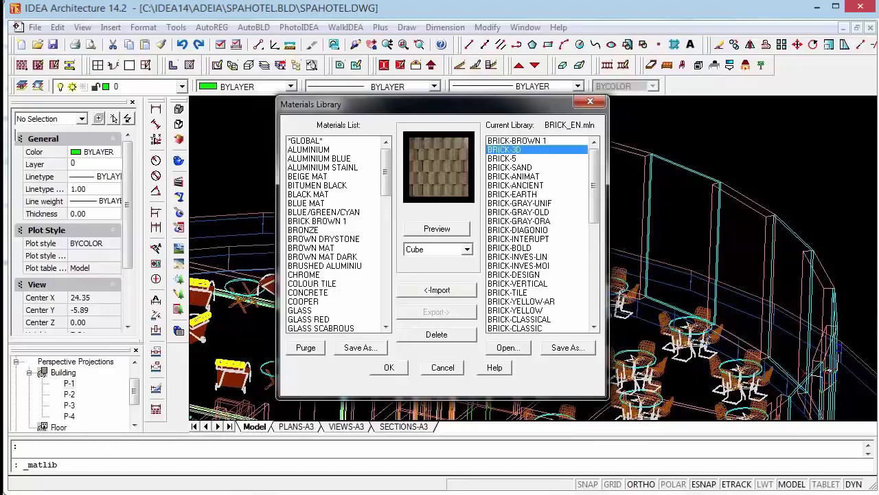
pyautogui.click(437, 289)
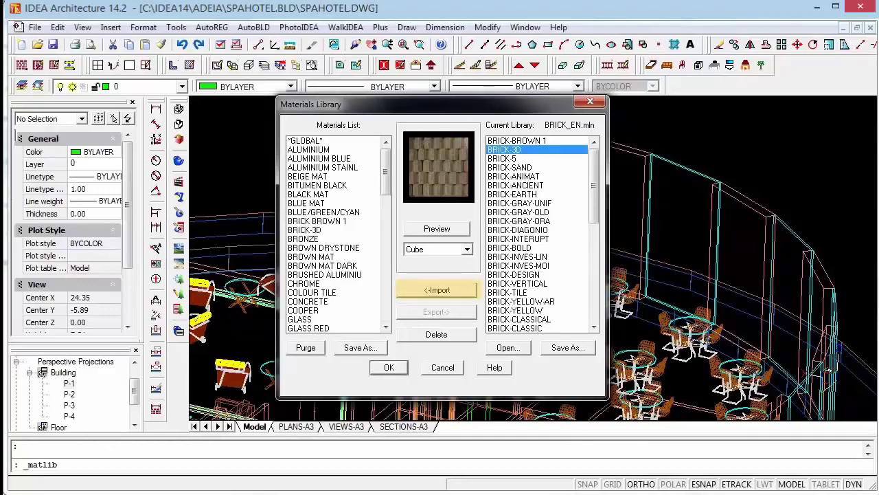
pyautogui.click(389, 366)
# - Attach the BRICK-3D material to colour index 6
pyautogui.click(298, 27)
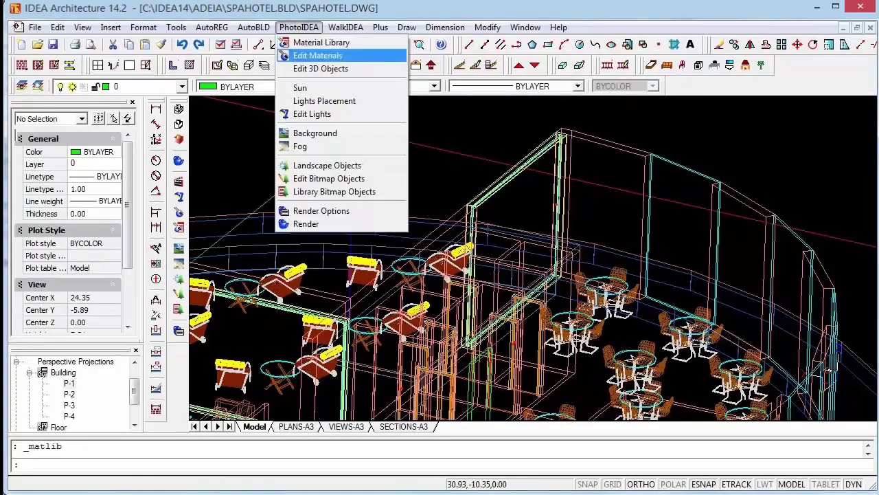
pyautogui.click(323, 55)
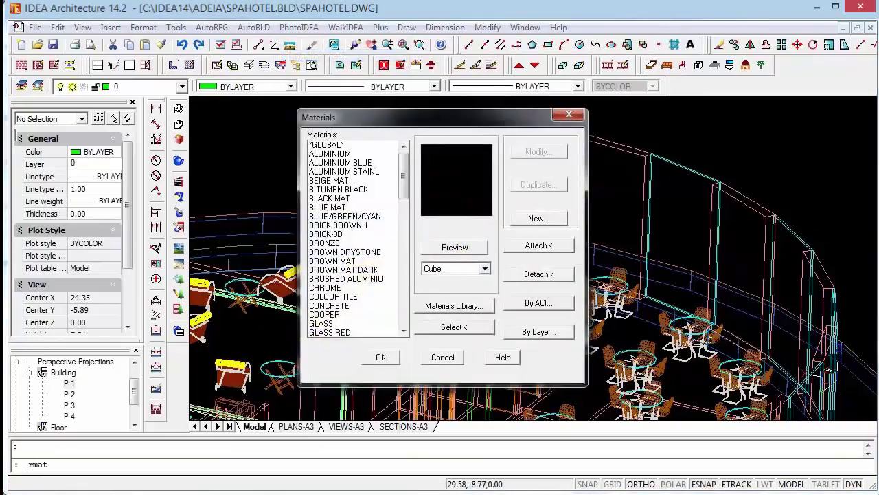
pyautogui.click(353, 206)
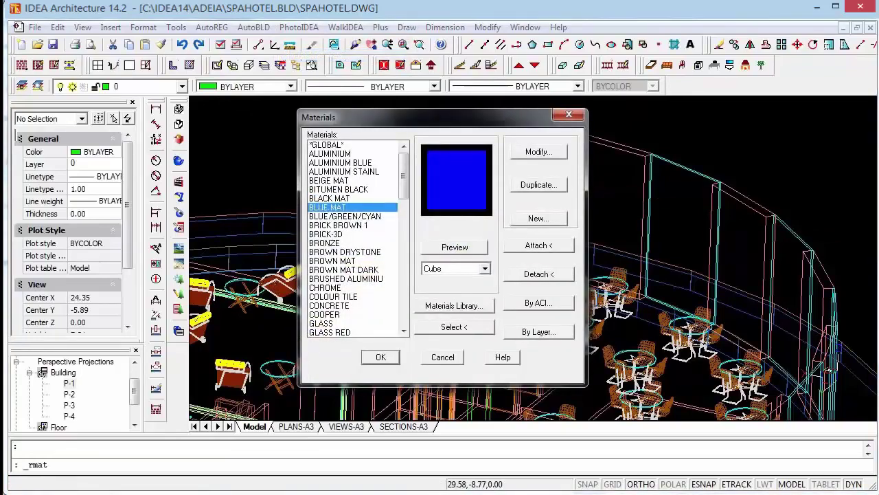
pyautogui.click(326, 234)
pyautogui.click(538, 302)
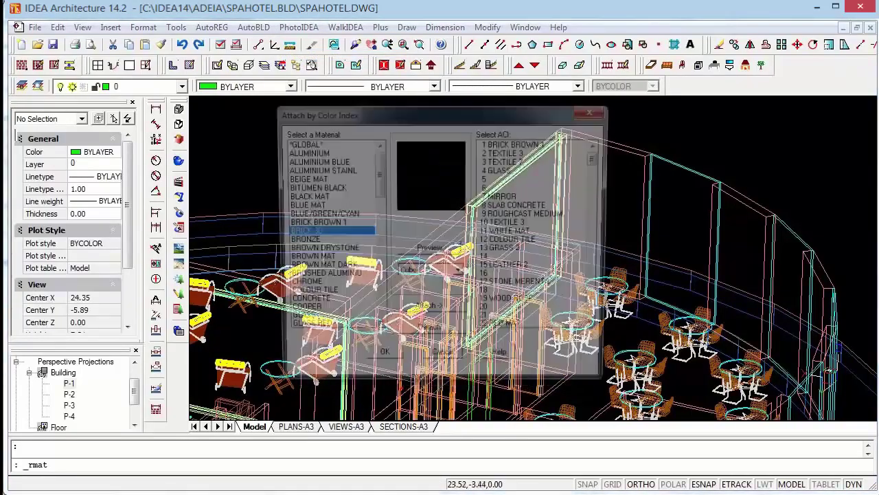
pyautogui.click(502, 187)
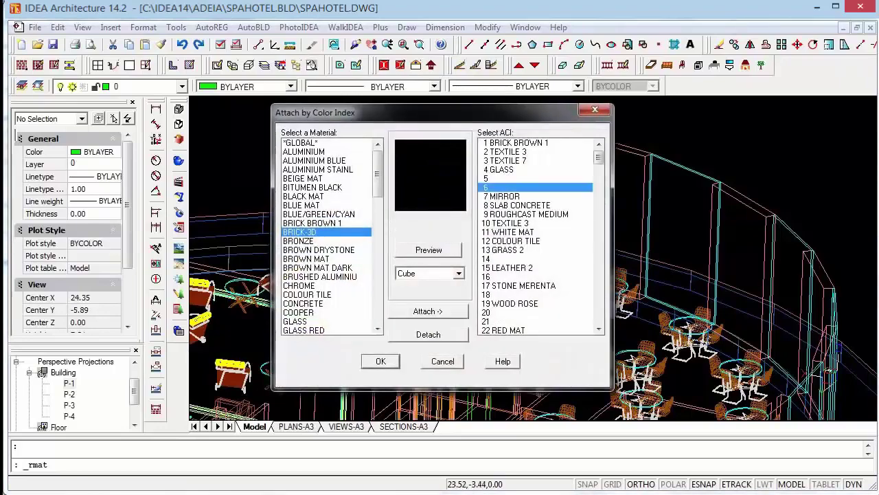
pyautogui.click(427, 311)
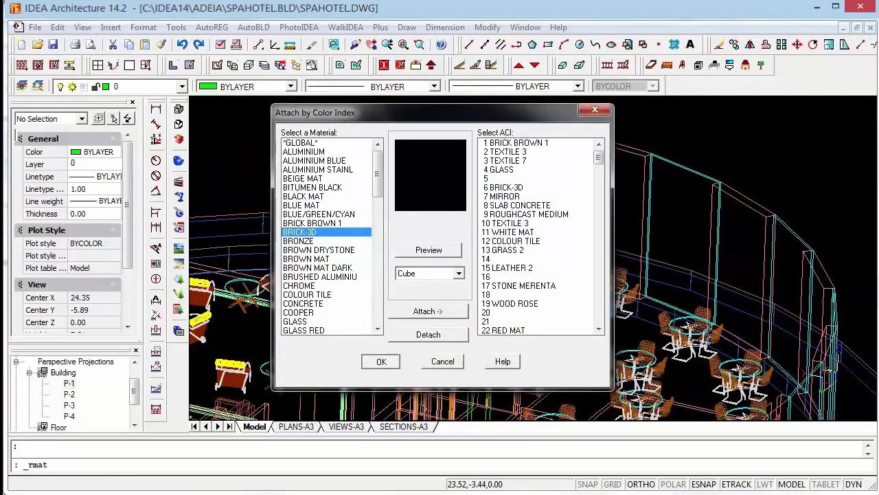
pyautogui.click(381, 360)
pyautogui.click(381, 358)
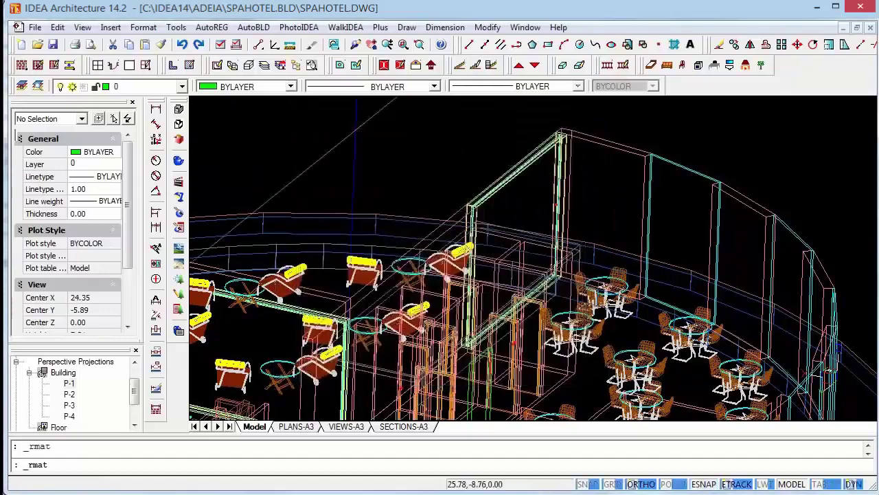
# - Give the restaurant wall's second side the 6 BRICK-3D material
pyautogui.click(646, 227)
pyautogui.doubleClick(646, 226)
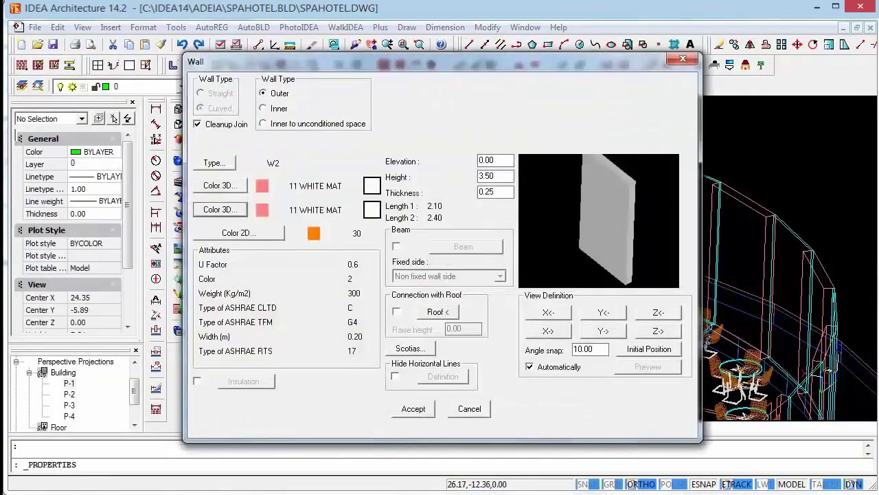
pyautogui.click(220, 185)
pyautogui.click(439, 202)
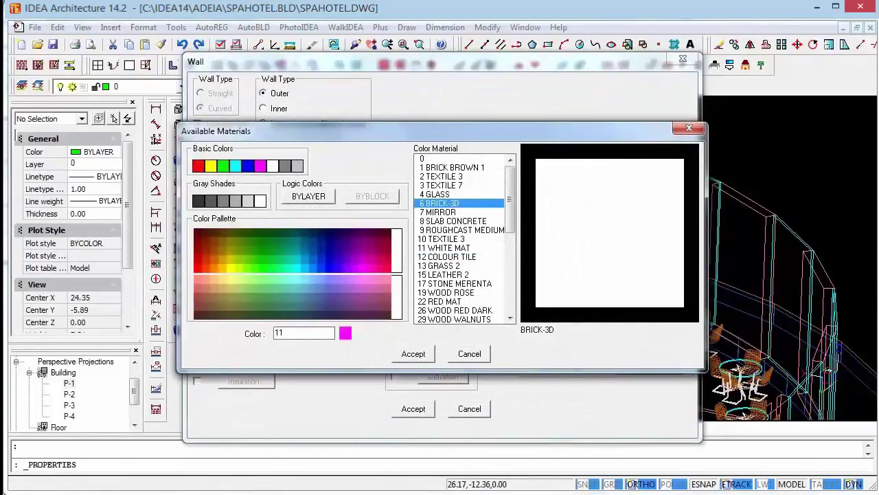
pyautogui.click(413, 354)
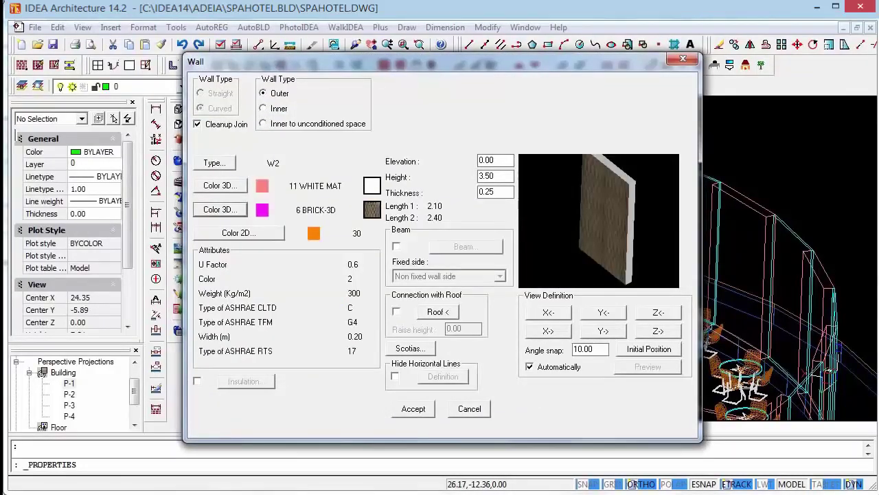
pyautogui.press('Return')
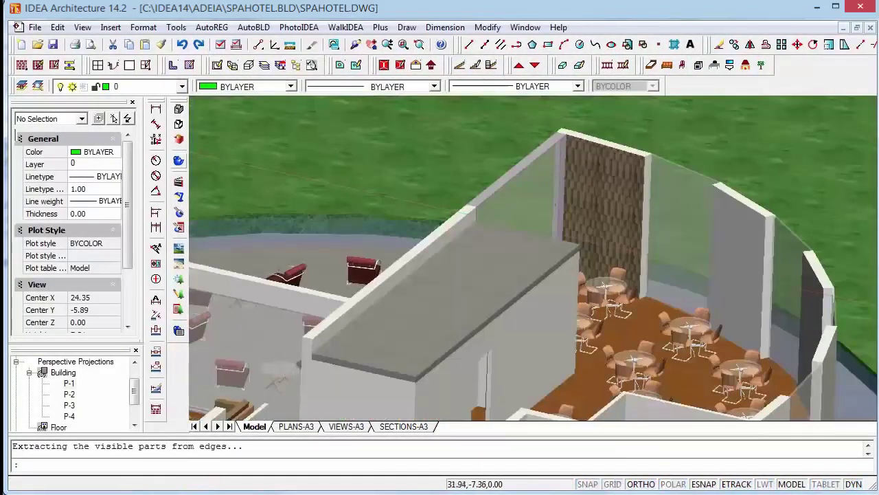
# - Zoom around the brick-textured wall render, then switch the view back to wireframe
pyautogui.scroll(3, 615, 258)
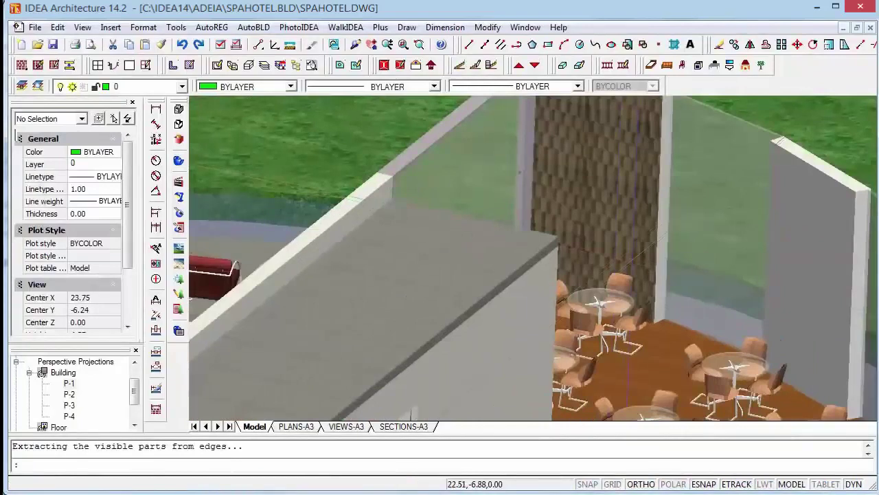
pyautogui.scroll(3, 639, 254)
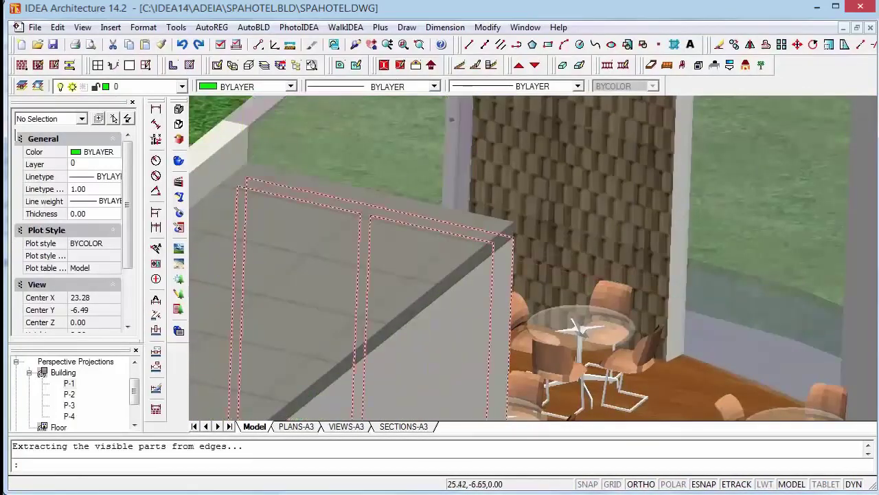
pyautogui.scroll(-2, 505, 275)
pyautogui.scroll(-2, 527, 302)
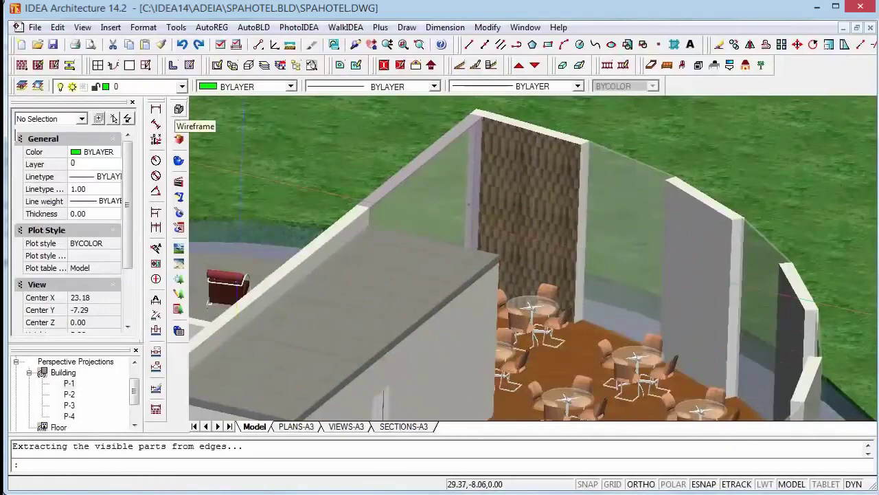
pyautogui.click(179, 108)
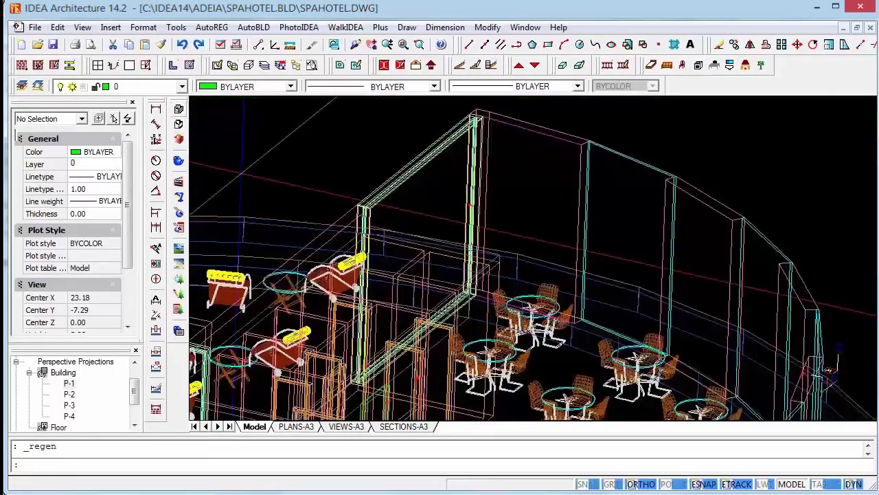
pyautogui.click(299, 27)
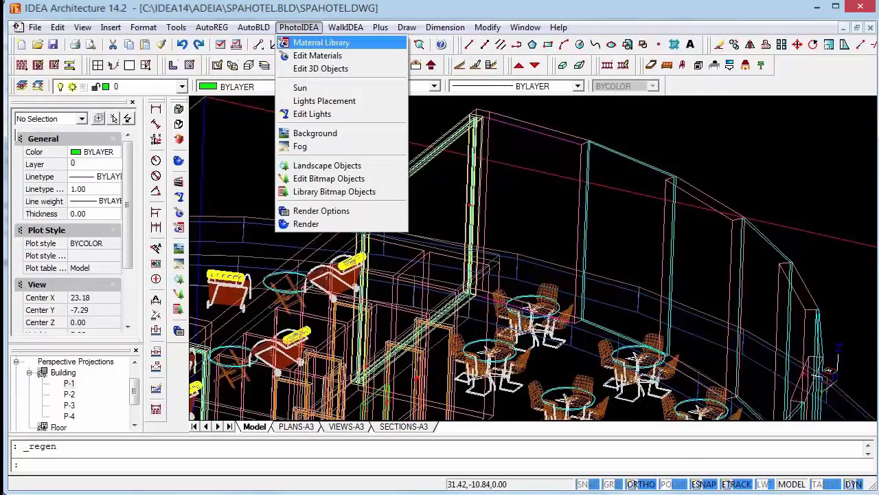
pyautogui.click(318, 55)
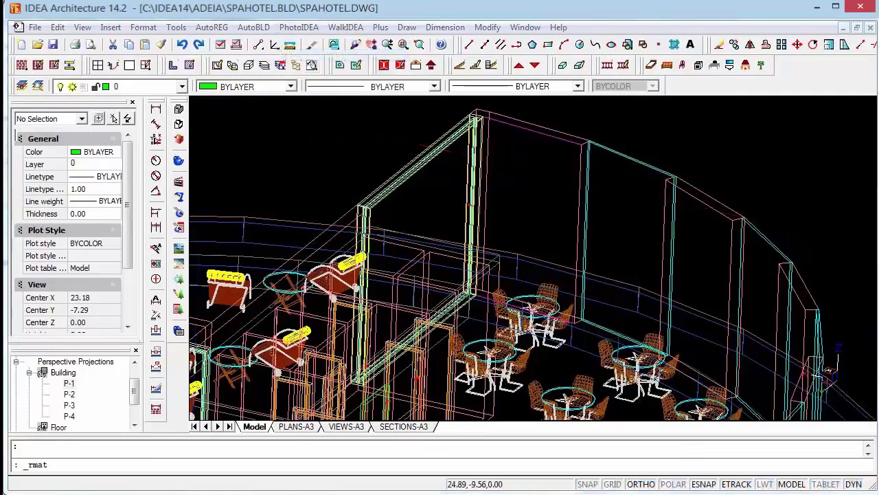
# - Create a new WALLPAPER material fully blended with the Lighthouse.jpg sample picture
pyautogui.click(538, 218)
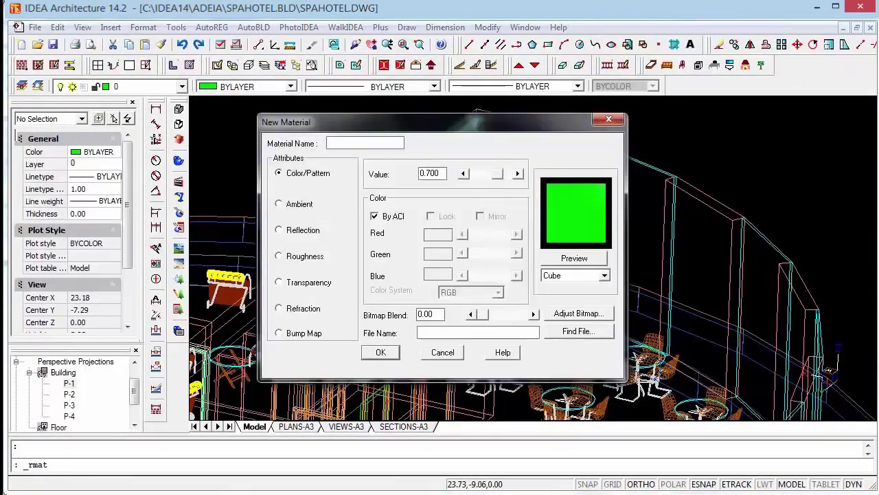
pyautogui.write('wallpaper')
pyautogui.click(374, 215)
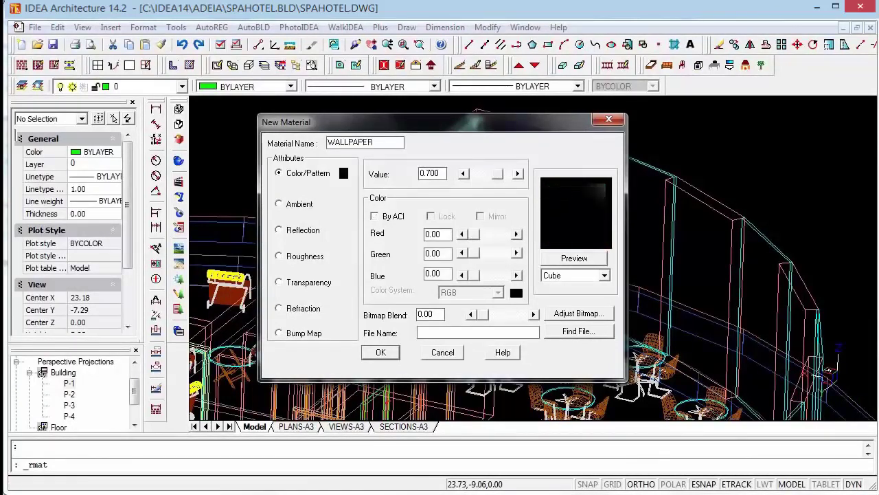
pyautogui.moveTo(481, 314); pyautogui.dragTo(529, 314)
pyautogui.click(577, 331)
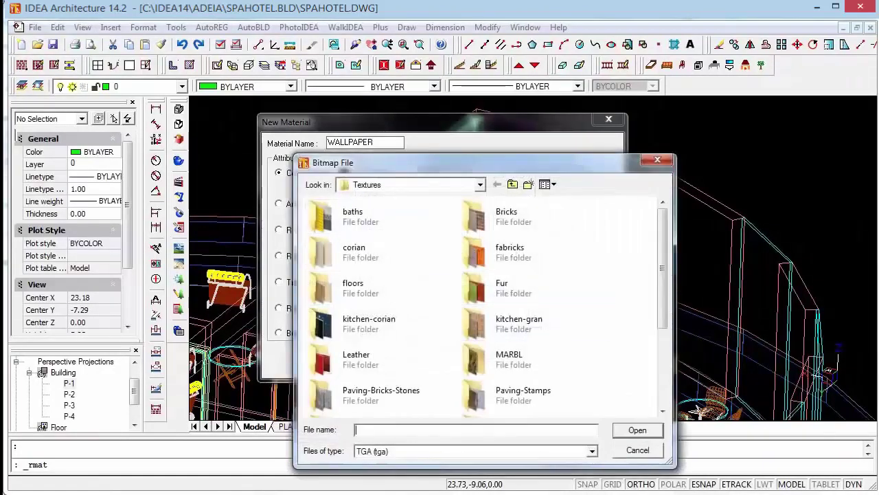
pyautogui.click(371, 184)
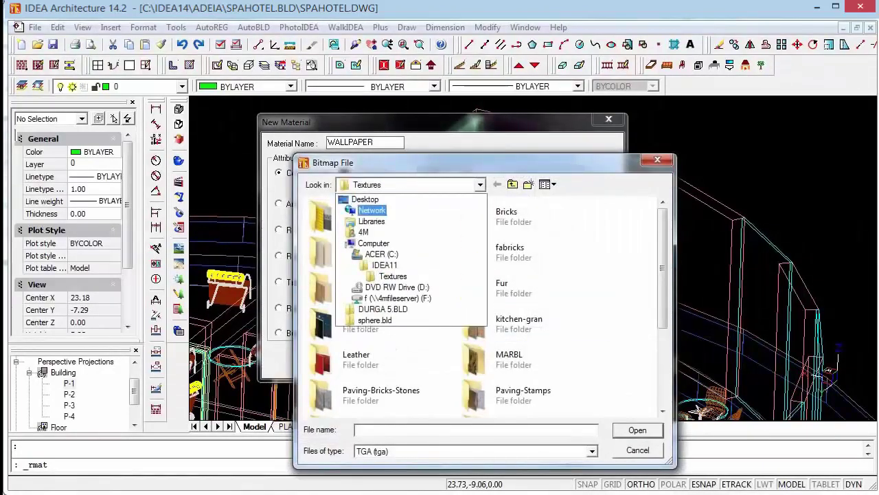
pyautogui.click(371, 221)
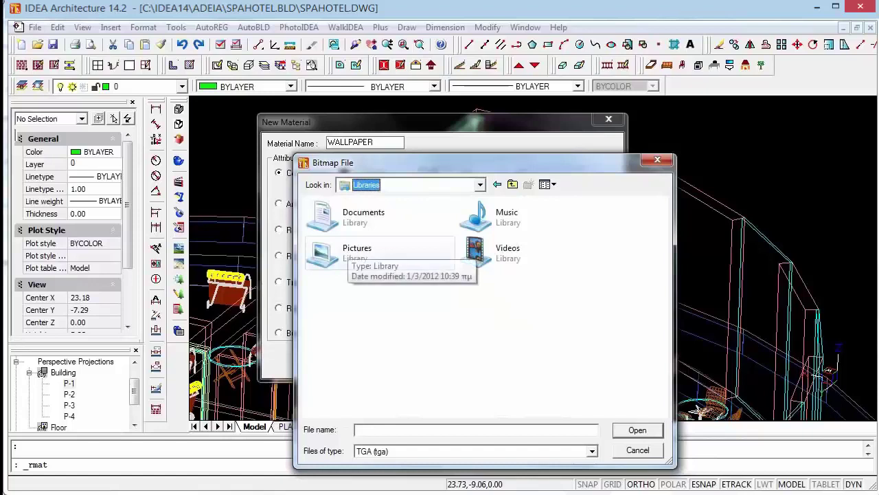
pyautogui.doubleClick(323, 253)
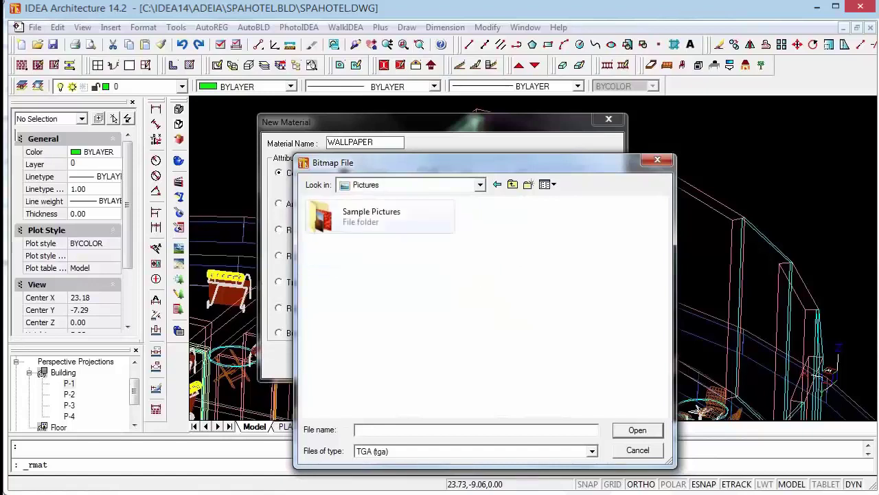
pyautogui.doubleClick(337, 213)
pyautogui.click(592, 450)
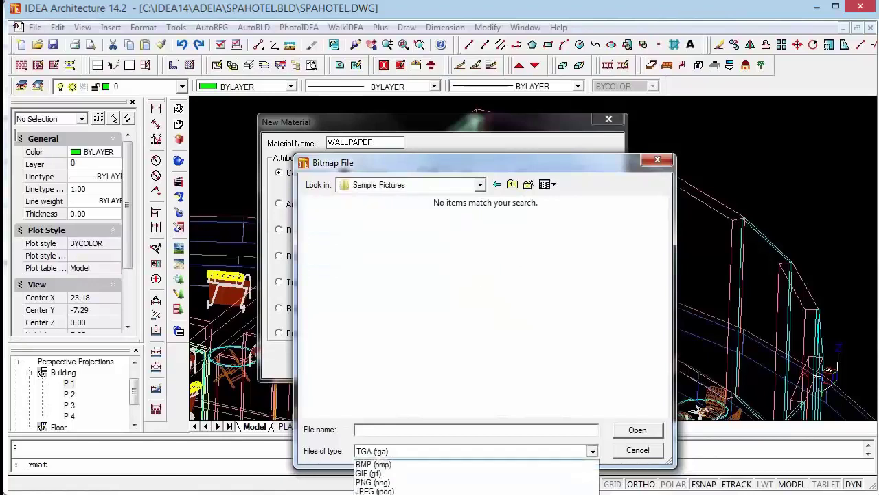
pyautogui.click(374, 489)
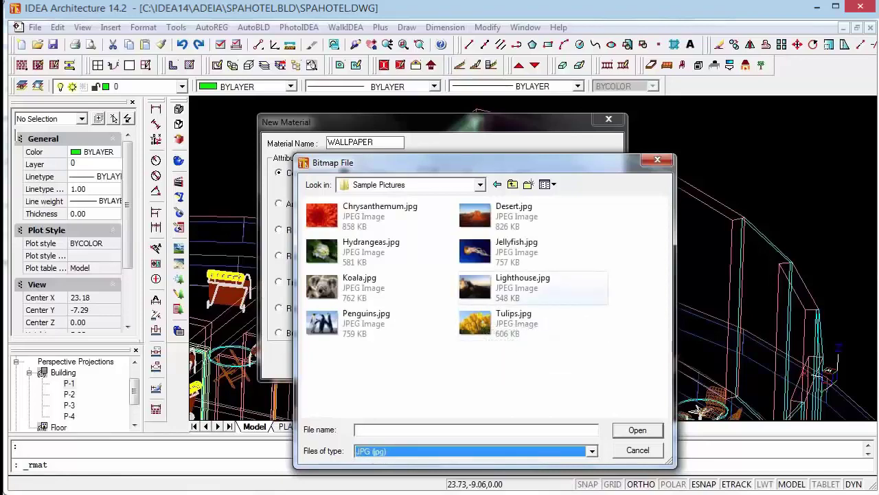
pyautogui.doubleClick(523, 287)
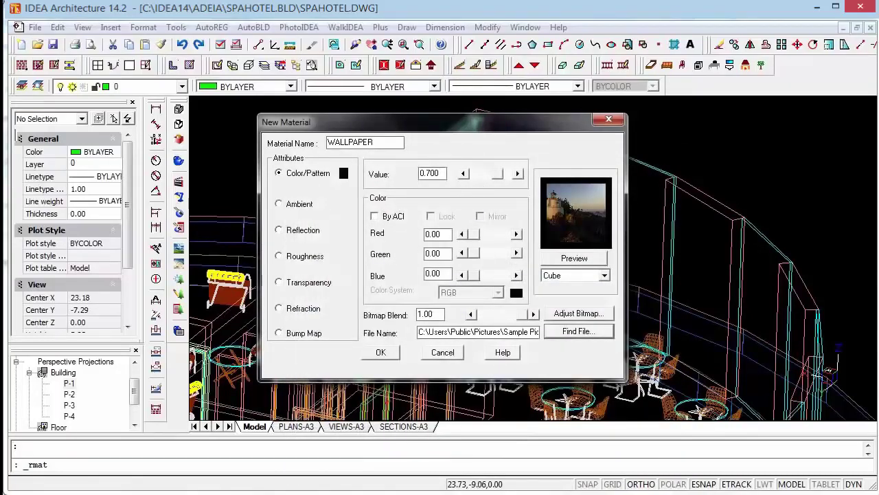
pyautogui.click(380, 351)
# - Set the WALLPAPER bitmap placement to crop the image instead of tiling
pyautogui.click(534, 151)
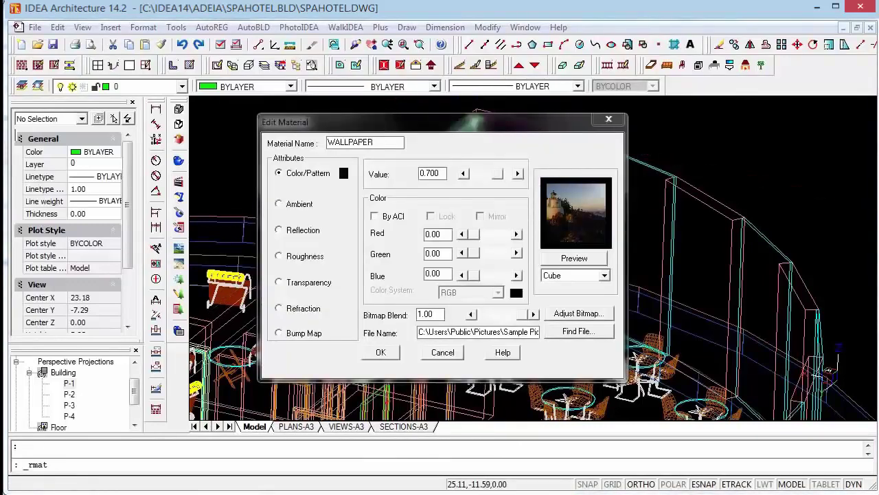
pyautogui.click(578, 313)
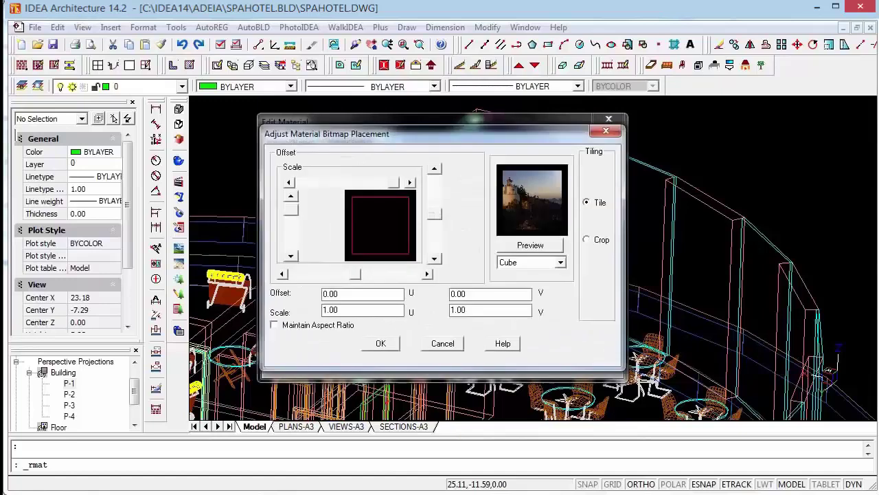
pyautogui.click(586, 239)
pyautogui.press('Return')
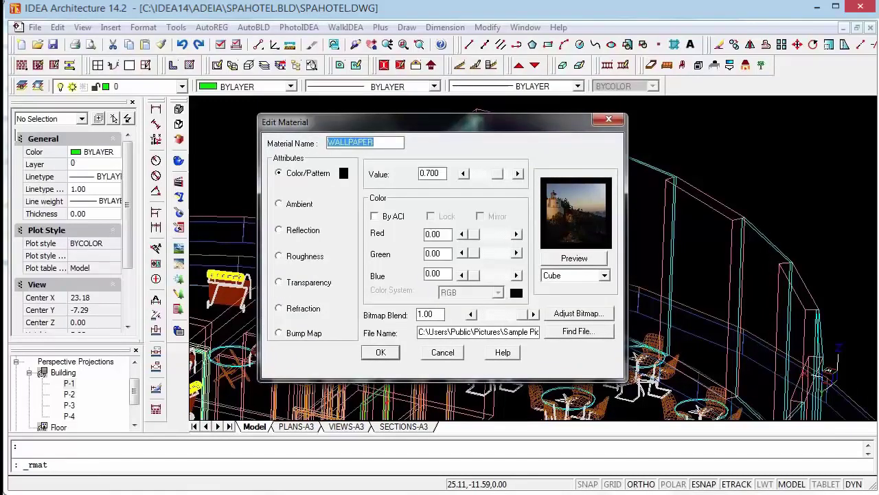
pyautogui.press('Return')
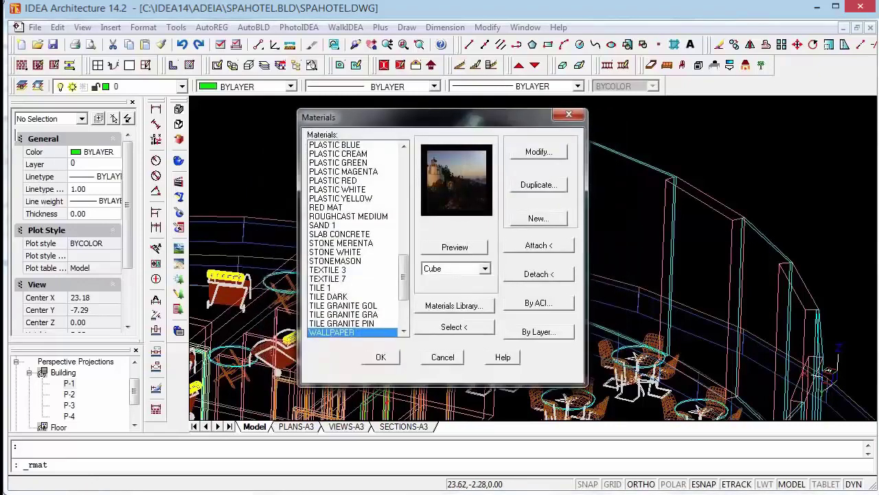
# - Attach WALLPAPER to colour index 5 and close the materials list
pyautogui.hotkey('alt', 'b')
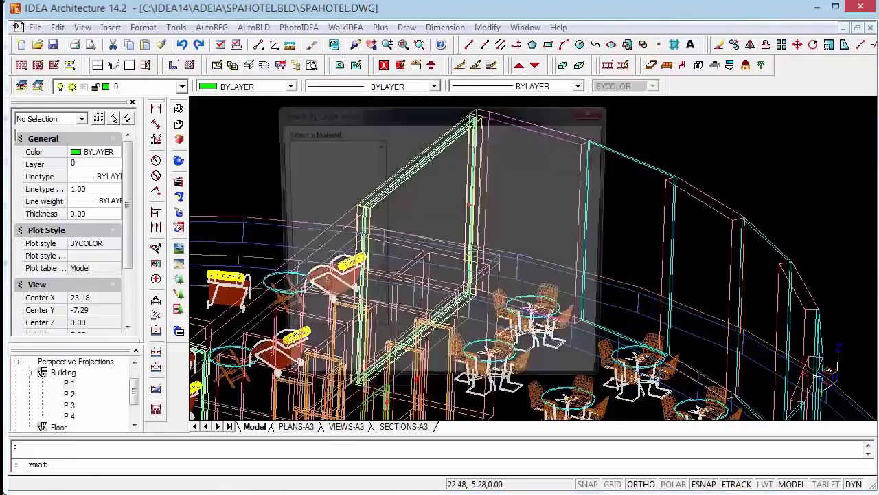
pyautogui.click(509, 178)
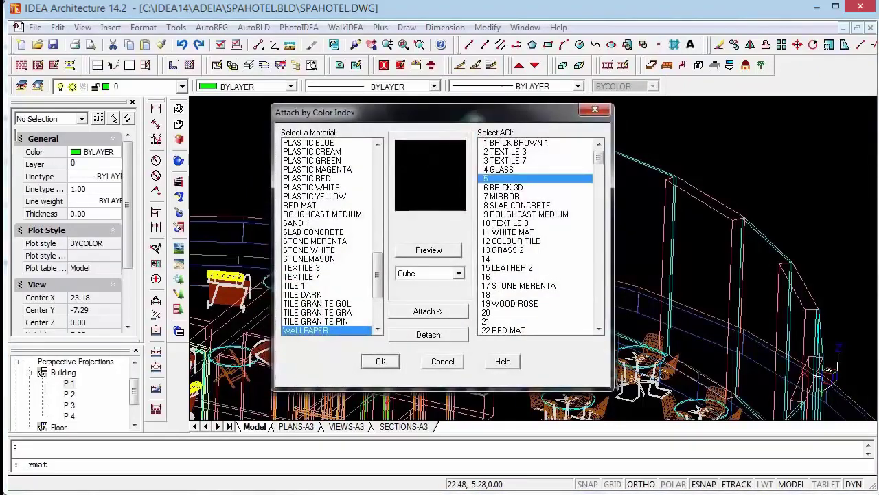
pyautogui.hotkey('alt', 'a')
pyautogui.press('Return')
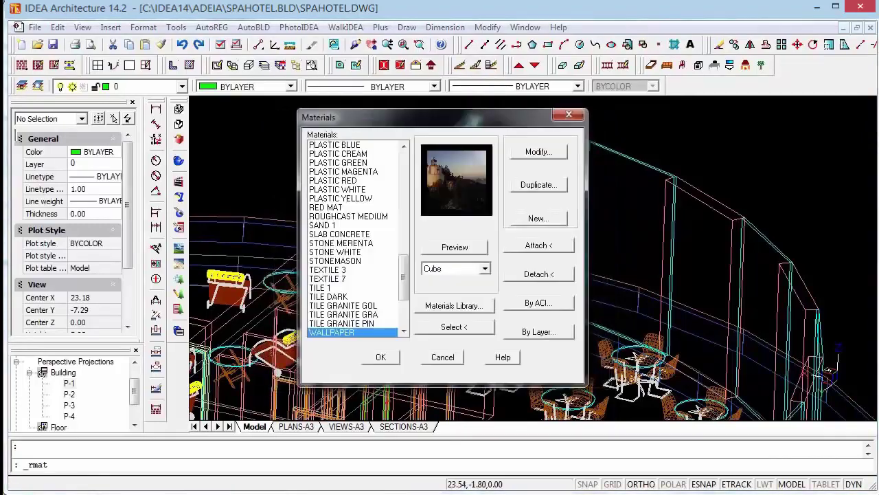
pyautogui.press('Return')
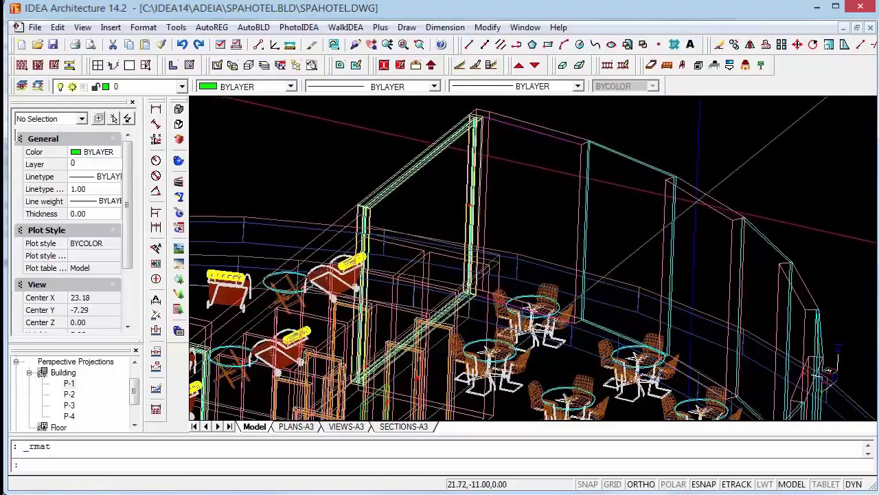
# - Set the restaurant wall's second face to 5 WALLPAPER, checking it in the rotated preview
pyautogui.doubleClick(474, 206)
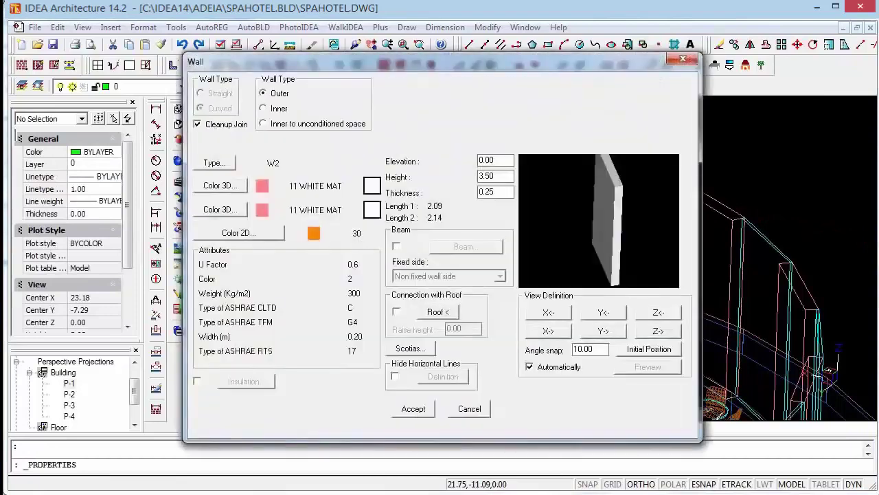
pyautogui.click(220, 210)
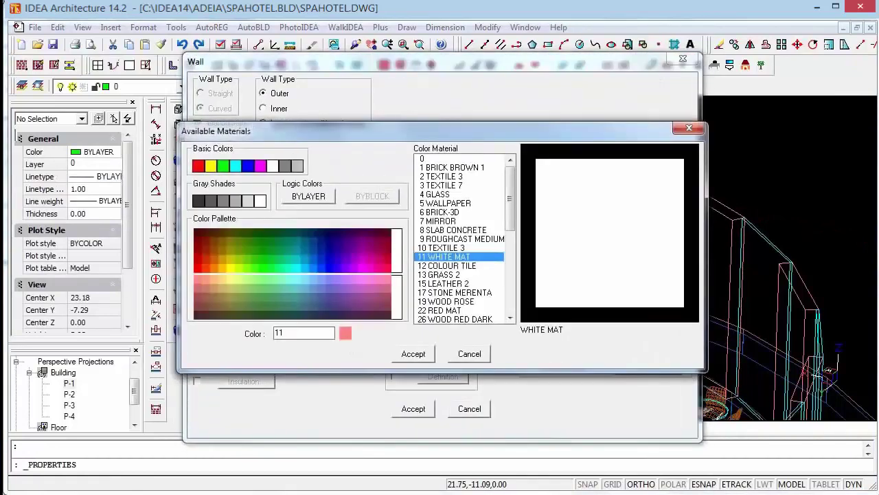
pyautogui.click(443, 203)
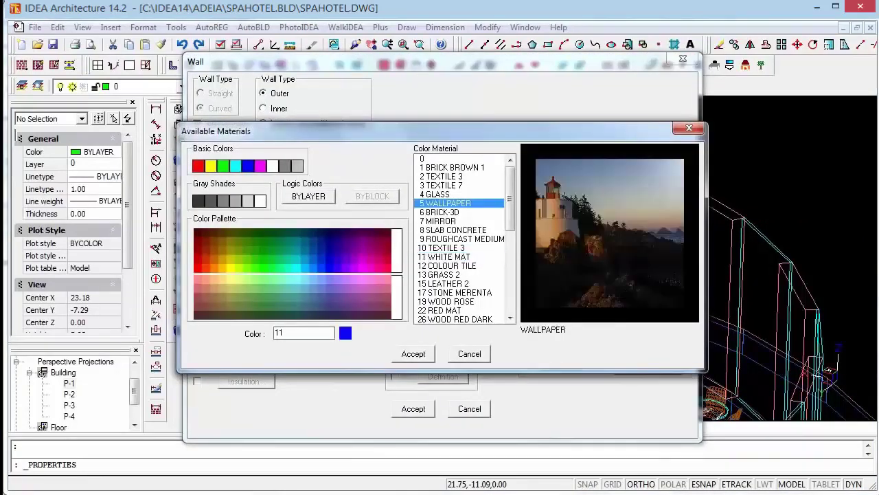
pyautogui.click(413, 354)
pyautogui.click(604, 312)
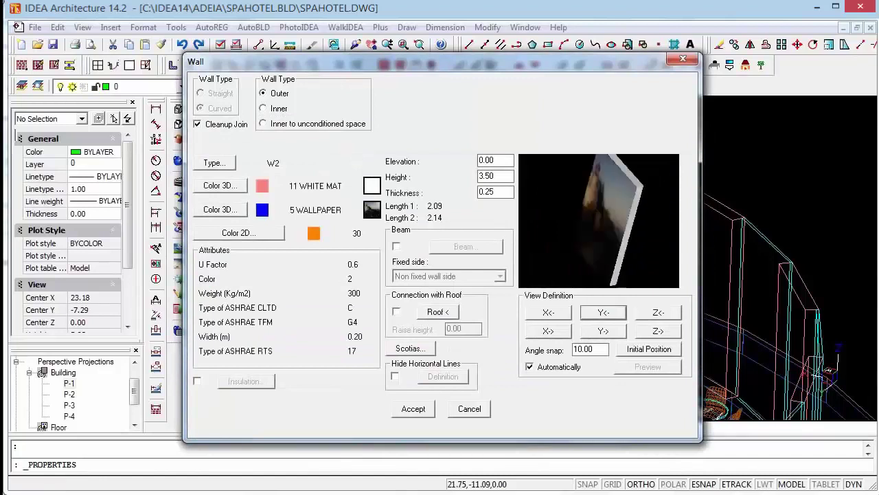
pyautogui.click(658, 312)
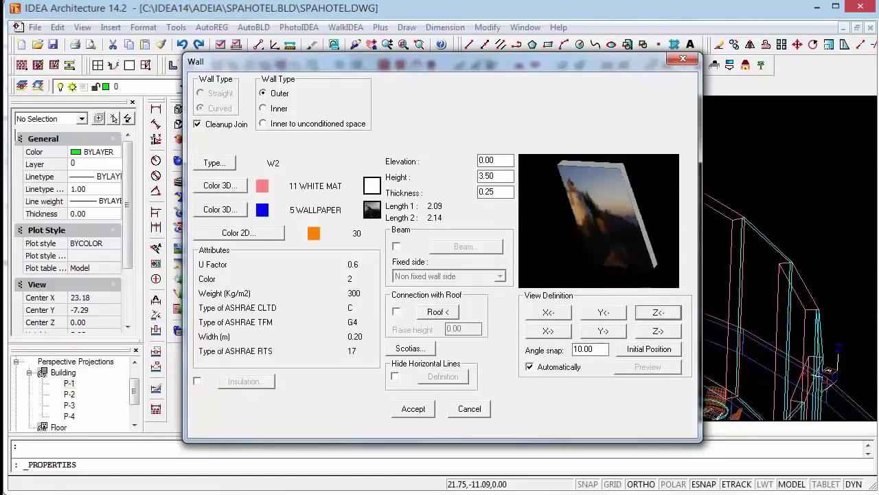
pyautogui.click(549, 312)
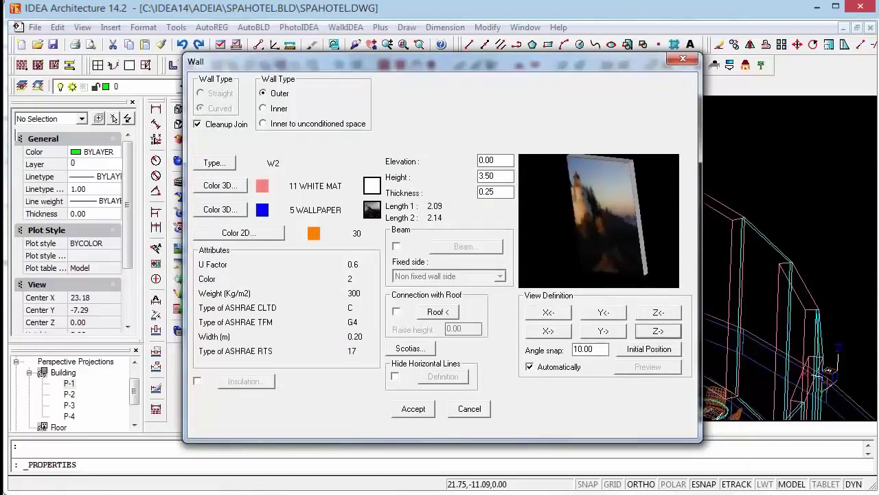
pyautogui.click(413, 408)
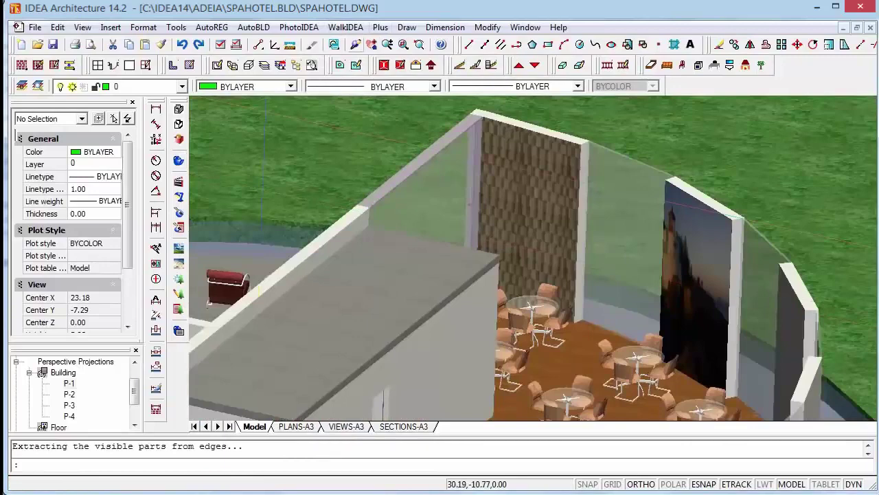
# - Orbit and zoom the shaded restaurant, then switch to the Building P-1 perspective view
pyautogui.moveTo(264, 206); pyautogui.dragTo(453, 302)
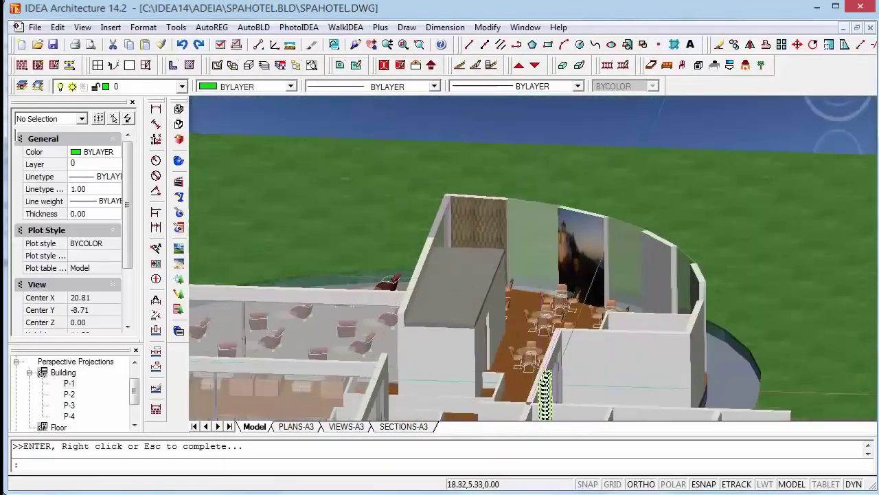
pyautogui.scroll(3, 519, 364)
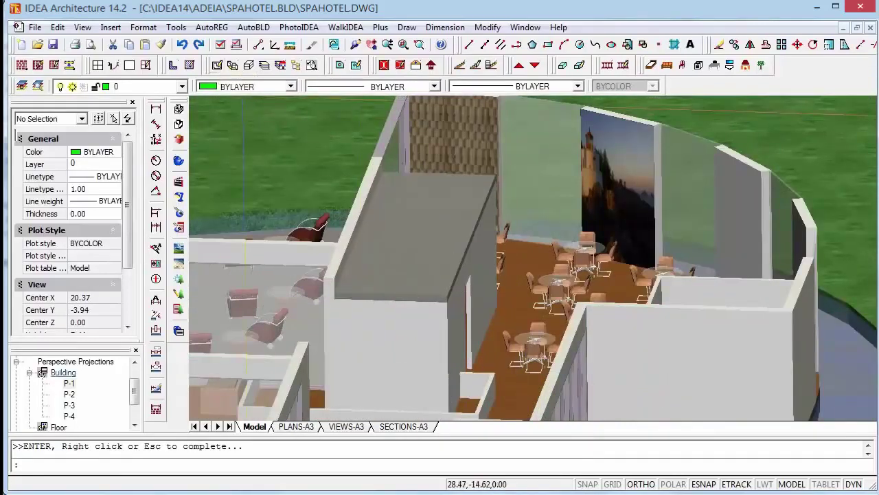
pyautogui.click(64, 373)
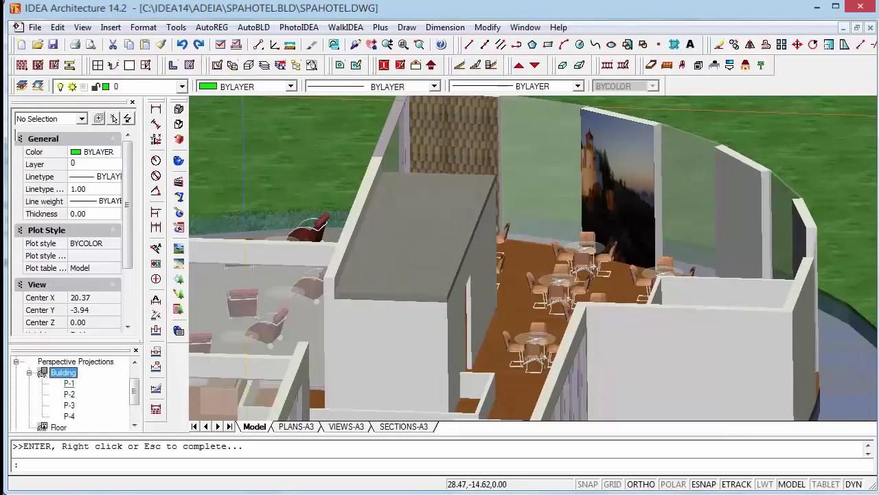
pyautogui.click(69, 383)
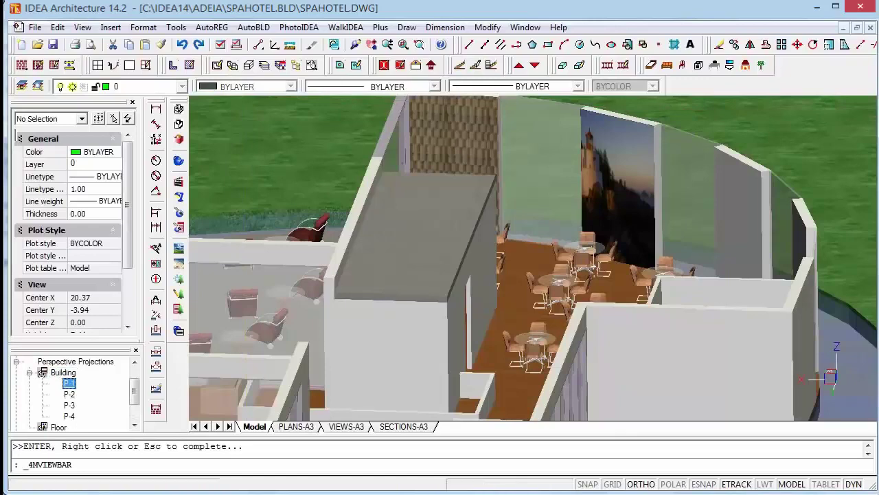
# - Choose Optical rendering with a 640 x 400 file resolution and output to the window
pyautogui.press('Return')
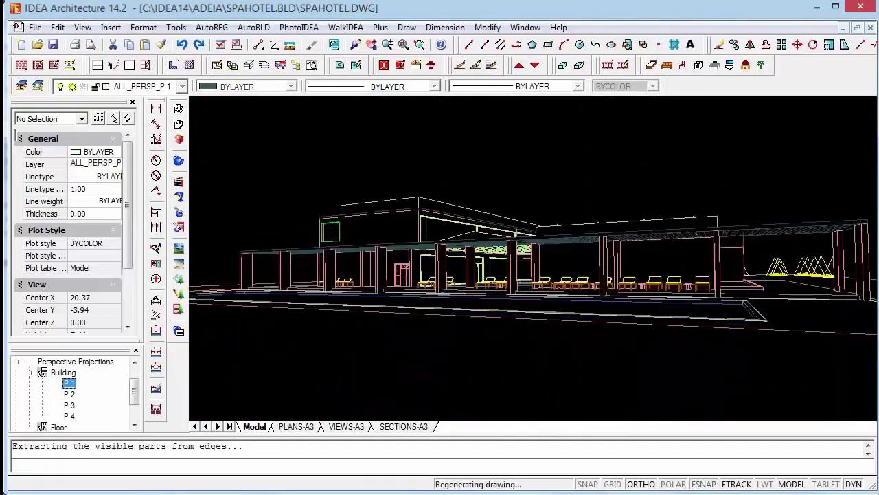
pyautogui.click(300, 27)
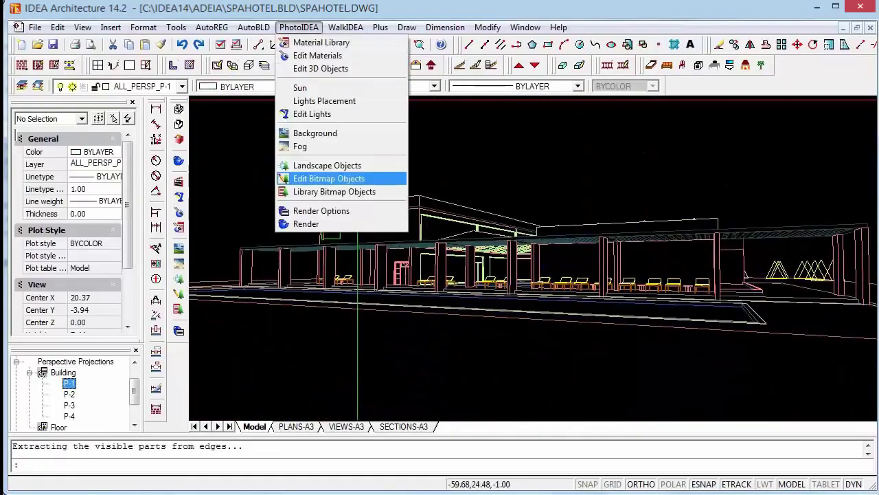
pyautogui.click(321, 210)
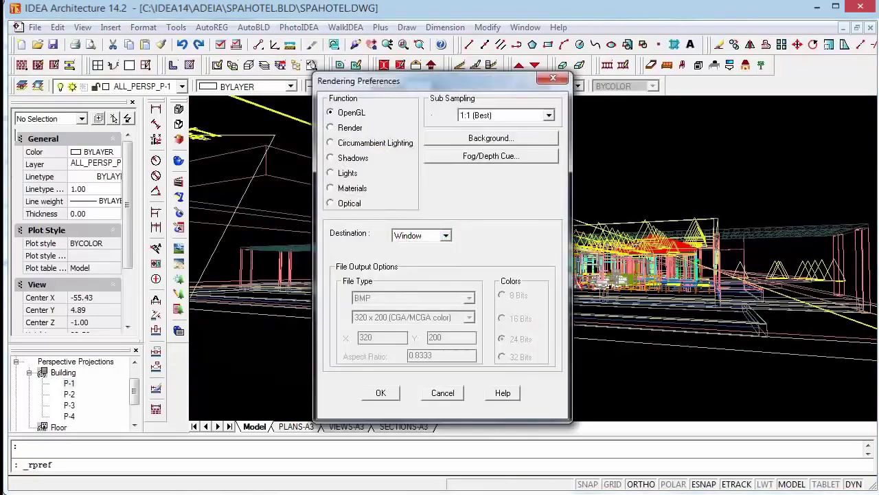
pyautogui.click(331, 203)
pyautogui.click(445, 235)
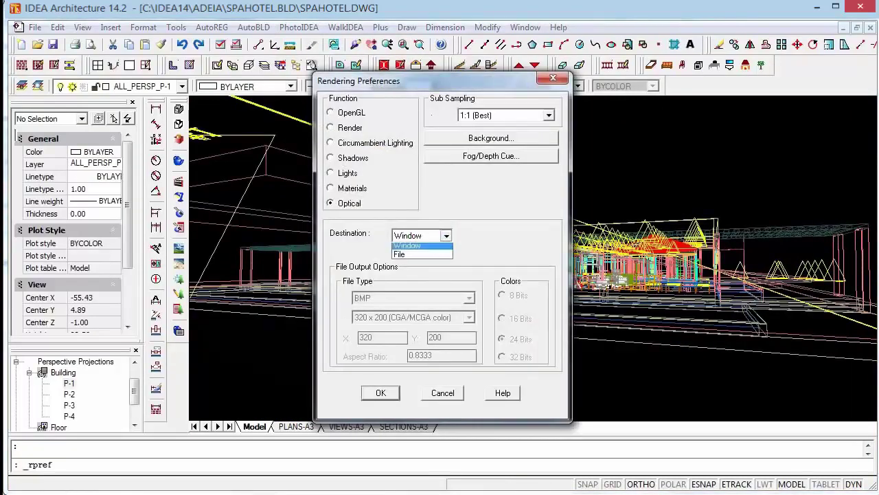
pyautogui.click(413, 254)
pyautogui.click(468, 317)
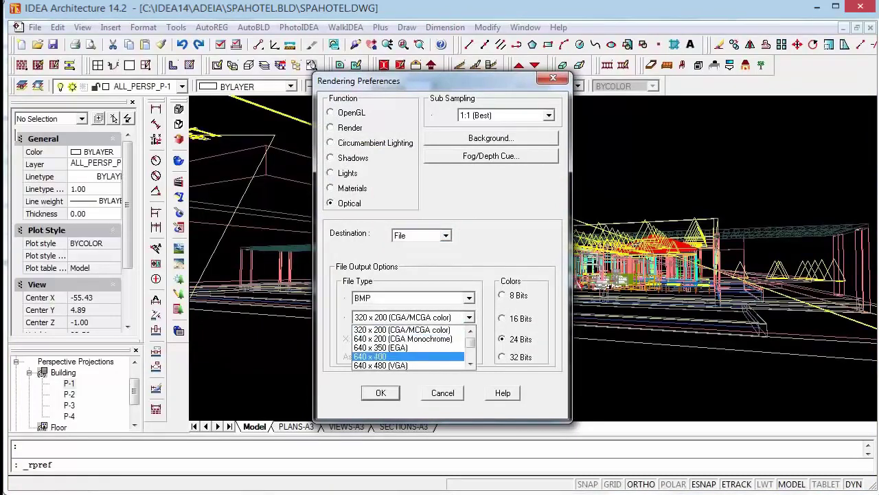
pyautogui.click(384, 356)
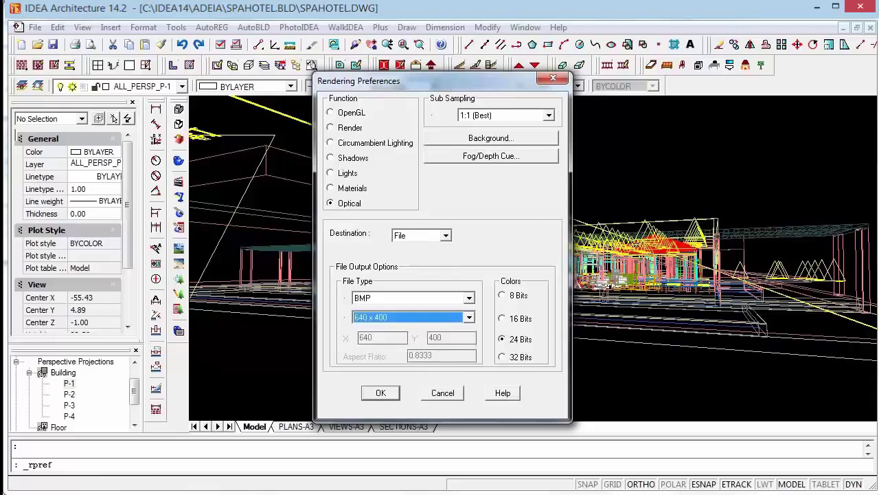
pyautogui.click(445, 235)
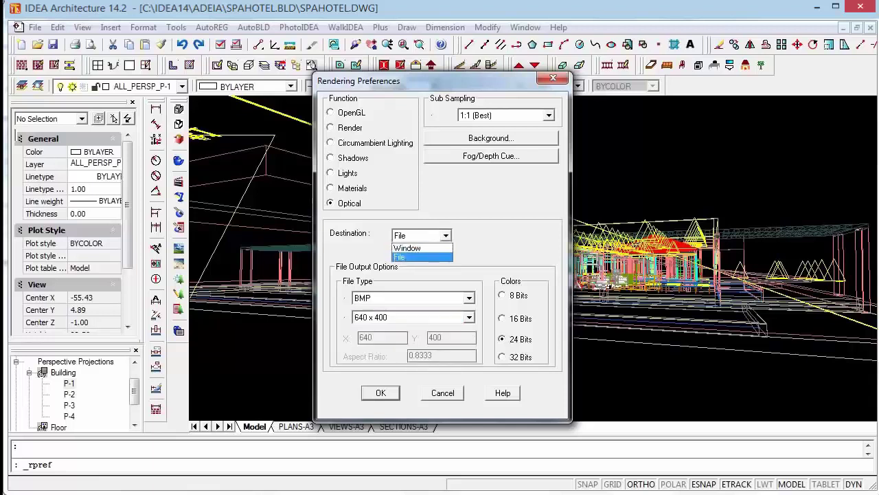
pyautogui.click(412, 244)
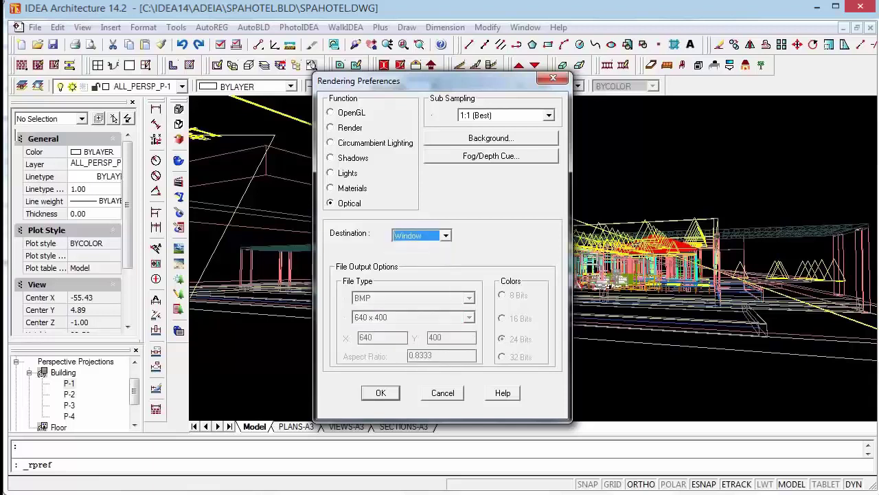
# - Render the P-1 perspective optically, then begin the 3DS file export
pyautogui.press('Return')
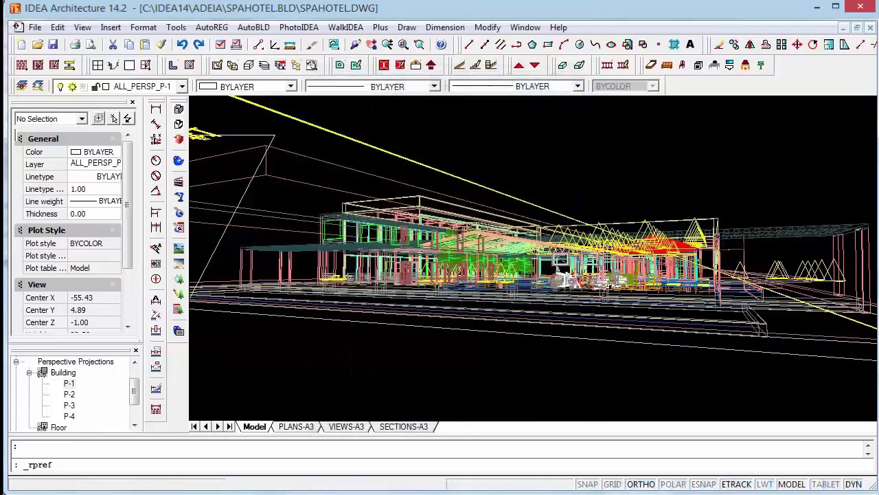
pyautogui.click(178, 161)
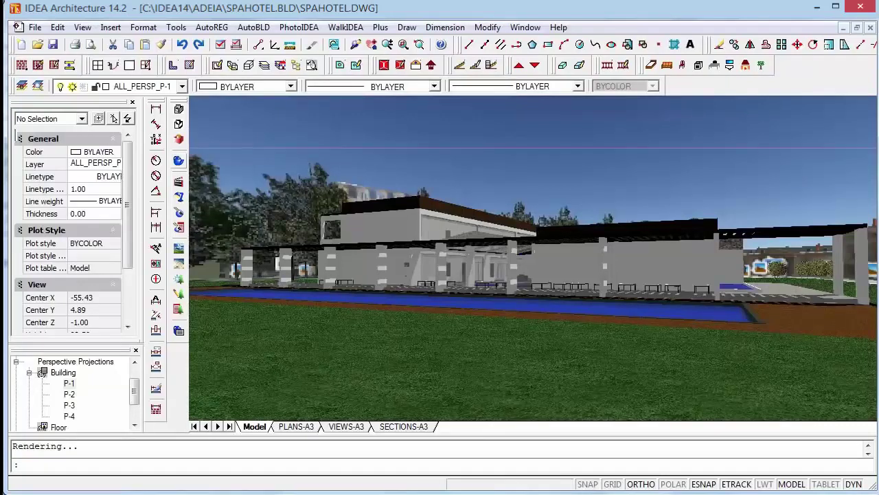
pyautogui.click(345, 27)
pyautogui.click(373, 209)
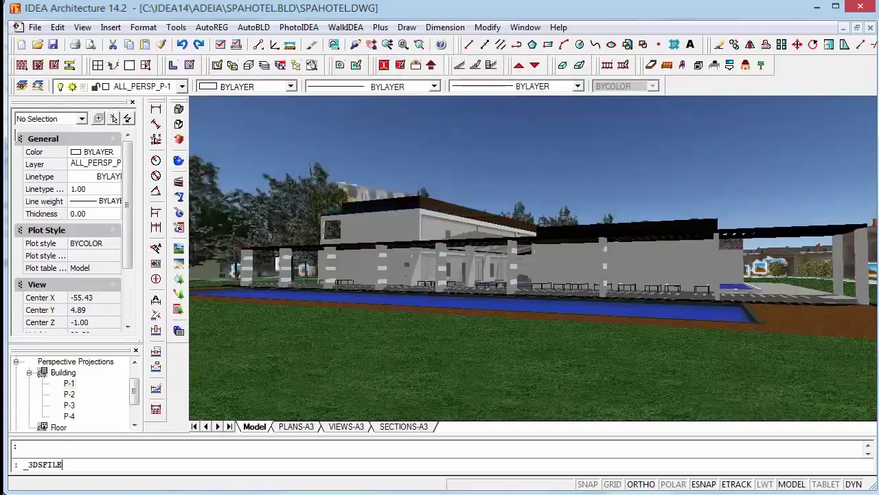